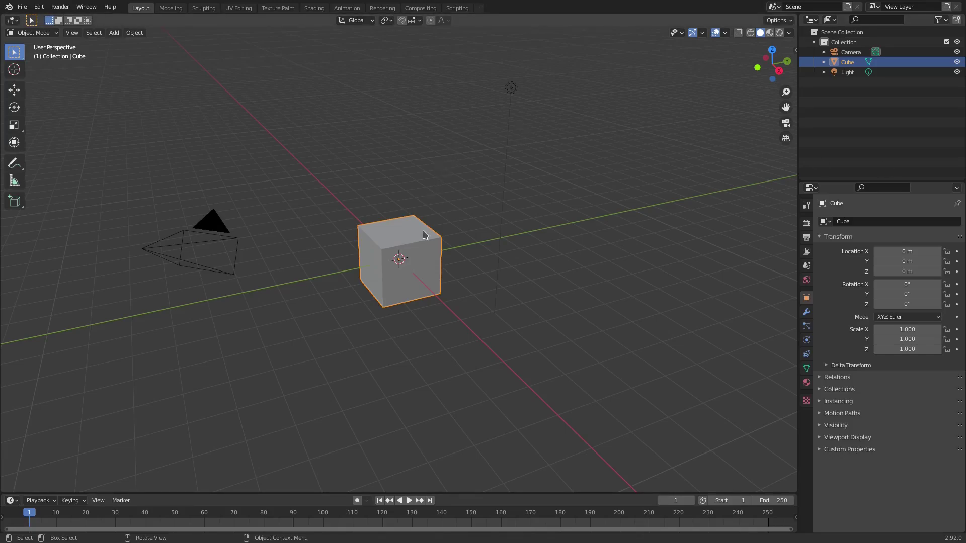
- Delete the default cube and clear the camera's location and rotation
key("Delete")
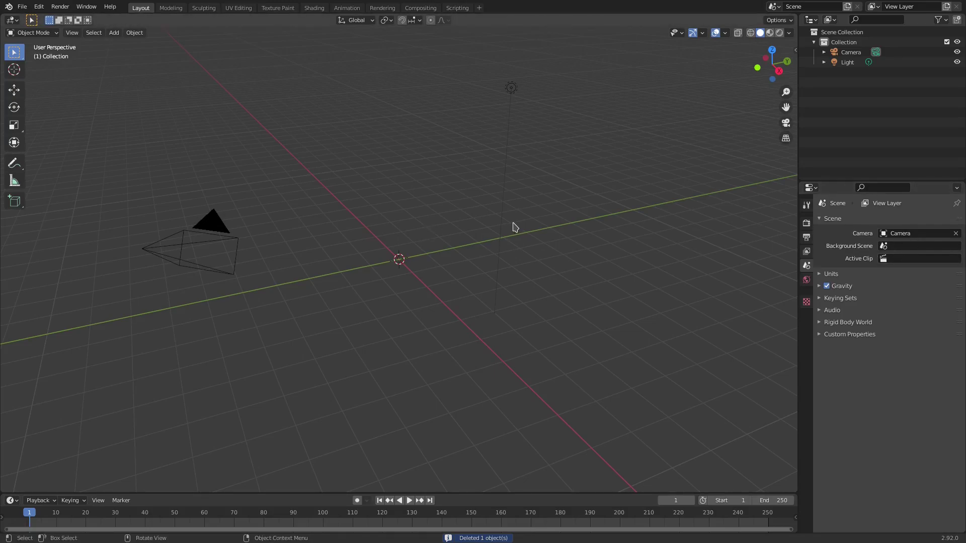
left_click(223, 243)
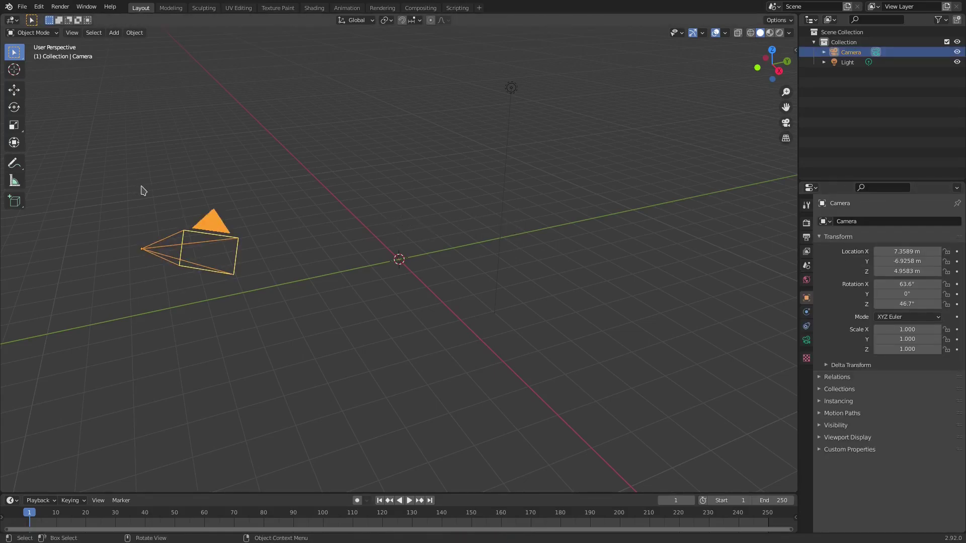
key("alt+g")
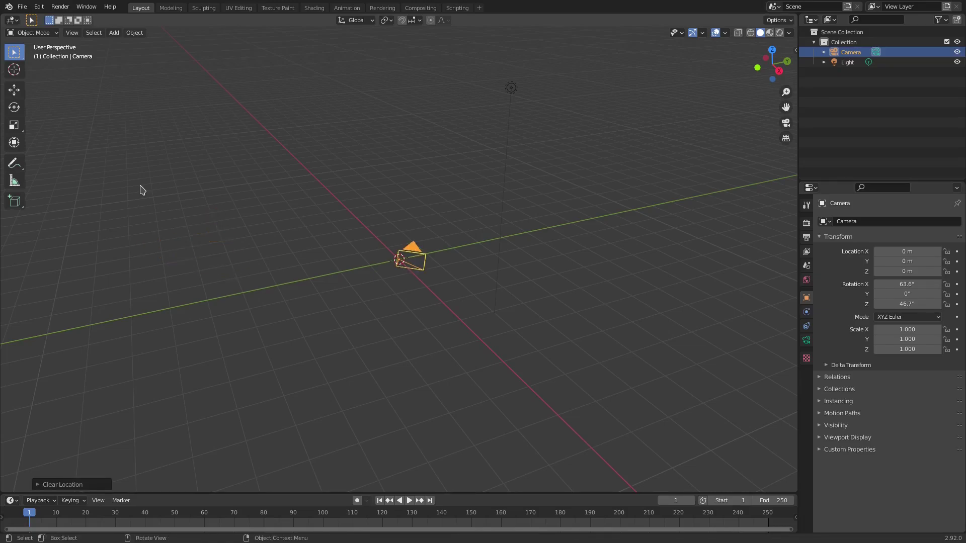
key("alt+r")
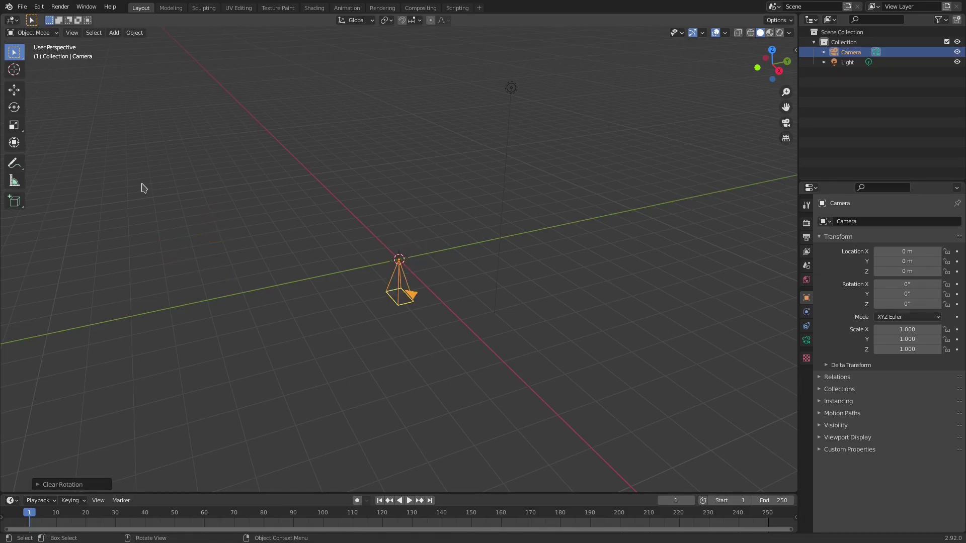
- Rotate the camera 90° about the global X axis
key("r")
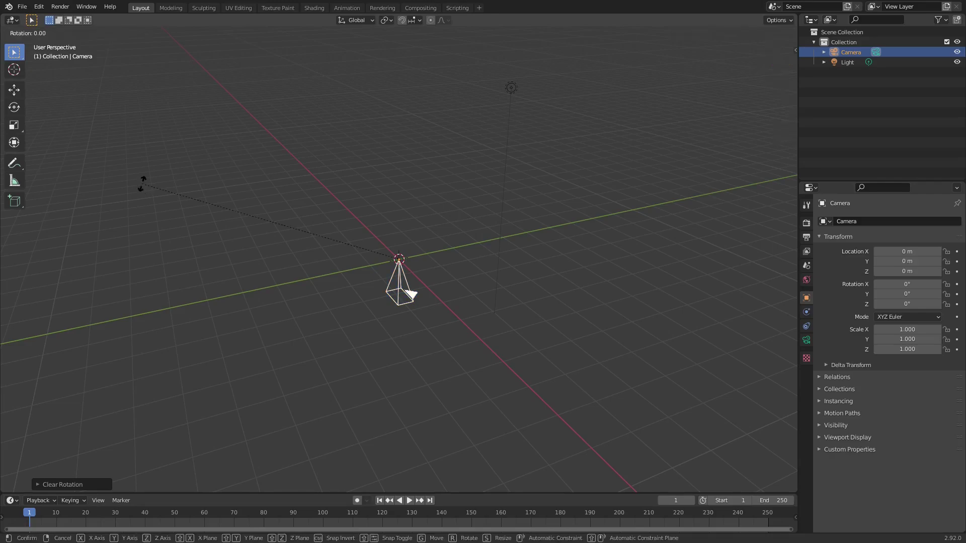
key("x")
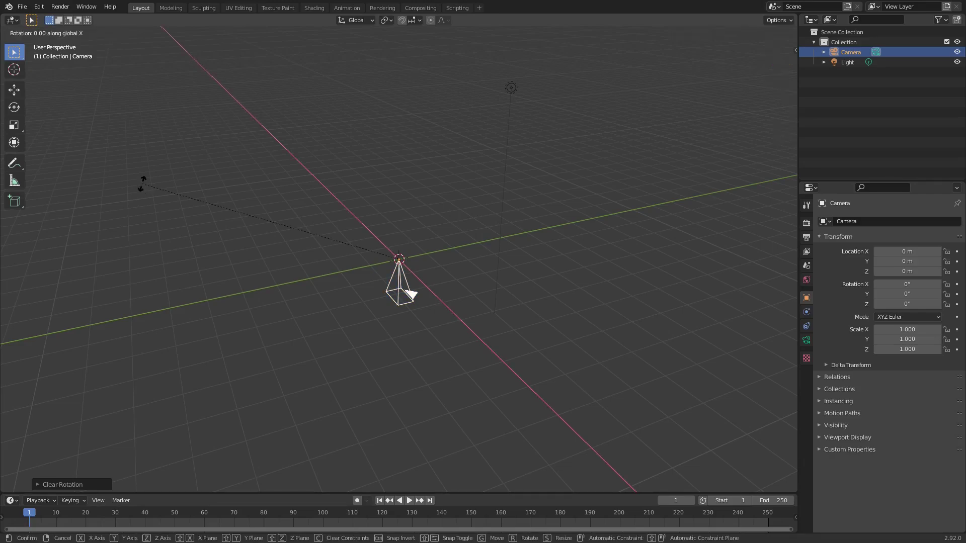
type("90")
key("Return")
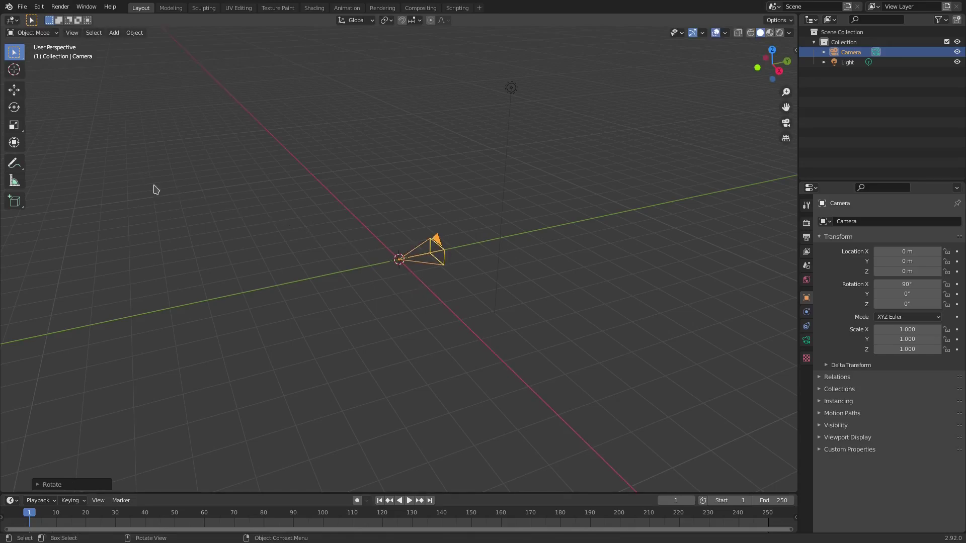
- Move the camera back along the Y axis to about -10.25 m and look through the camera
key("g")
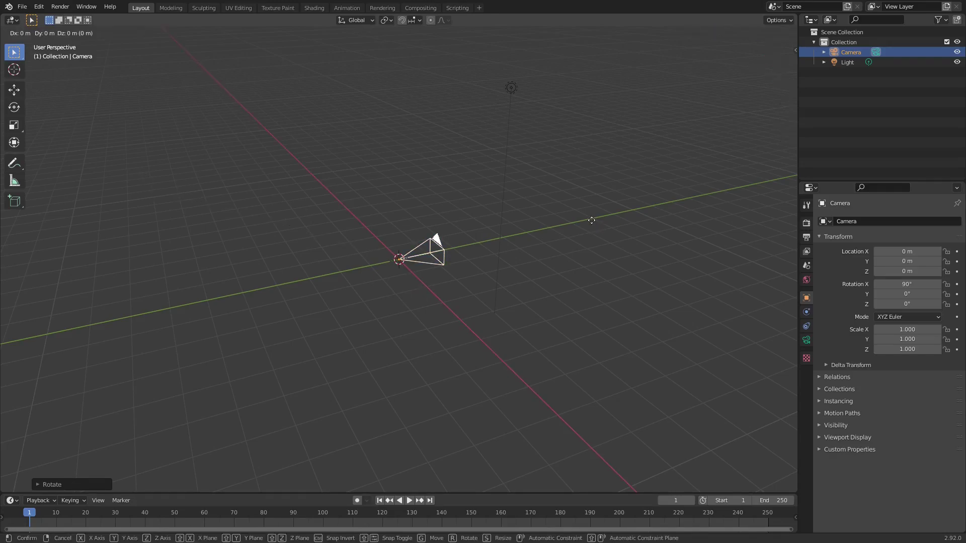
key("y")
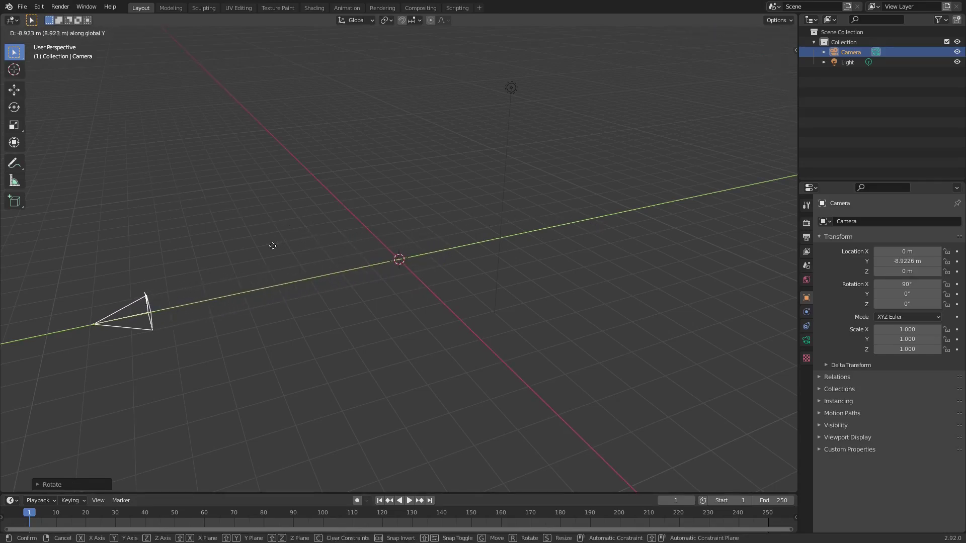
left_click(218, 251)
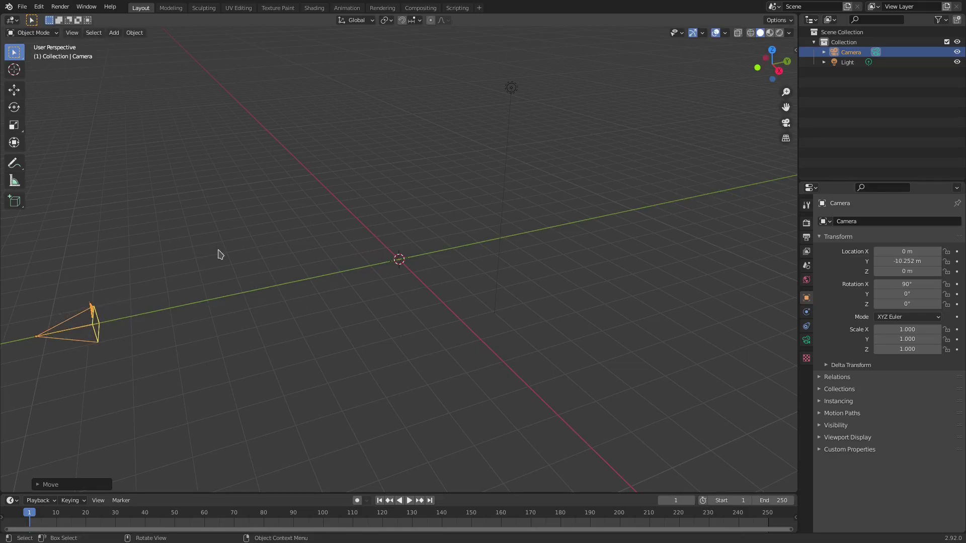
key("KP_0")
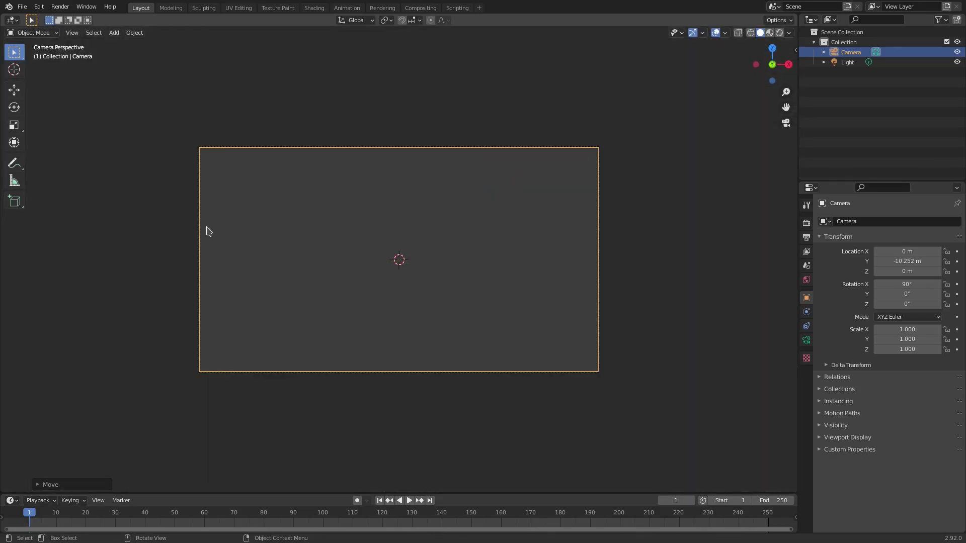
- Delete the default light and add a mesh plane at the origin
left_click(847, 62)
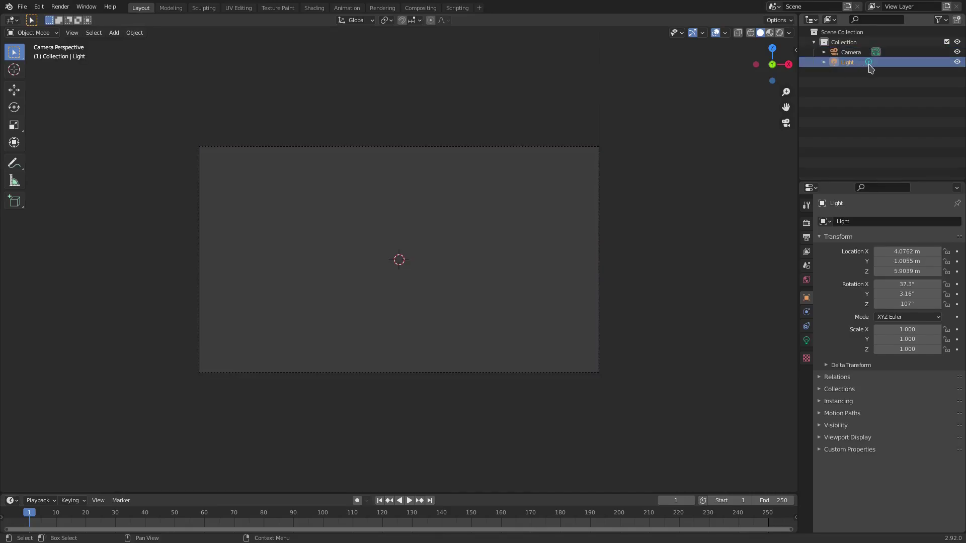
key("Delete")
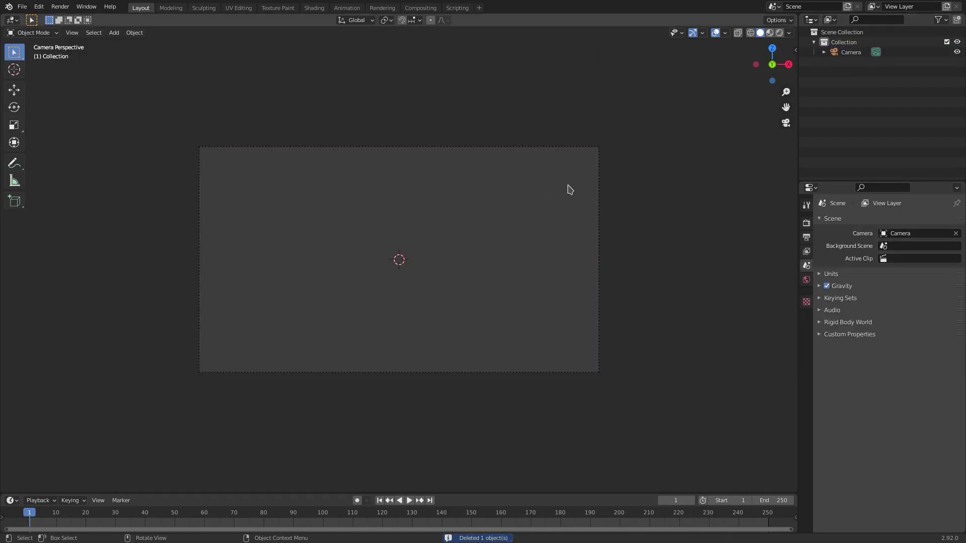
key("shift+a")
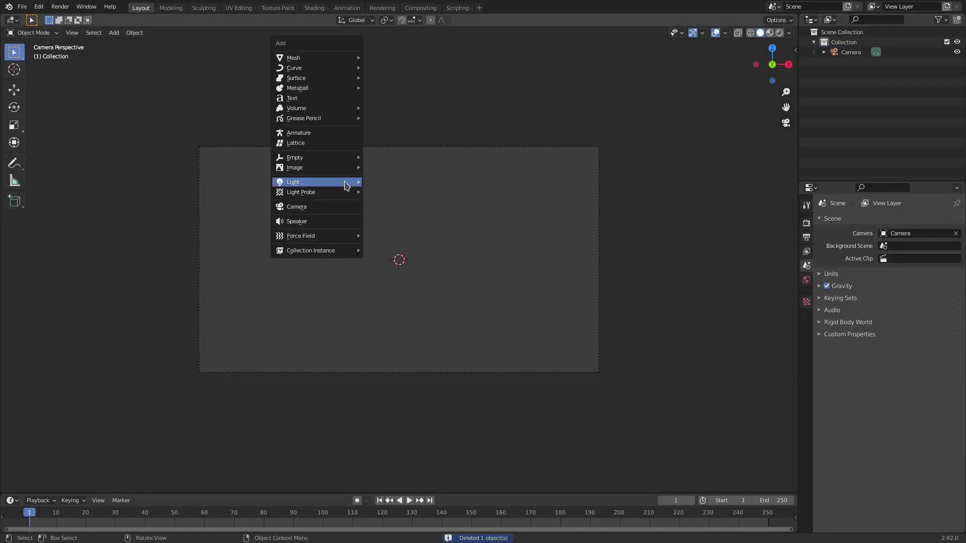
mouse_move(299, 61)
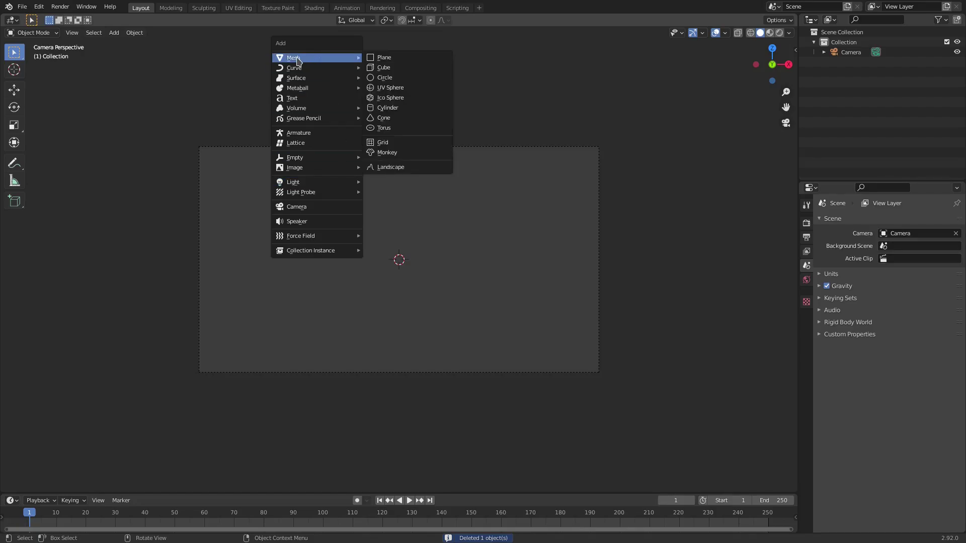
left_click(399, 58)
- Rotate the plane 90° about X and scale it to about 4.27 so it overfills the camera frame
type("rx")
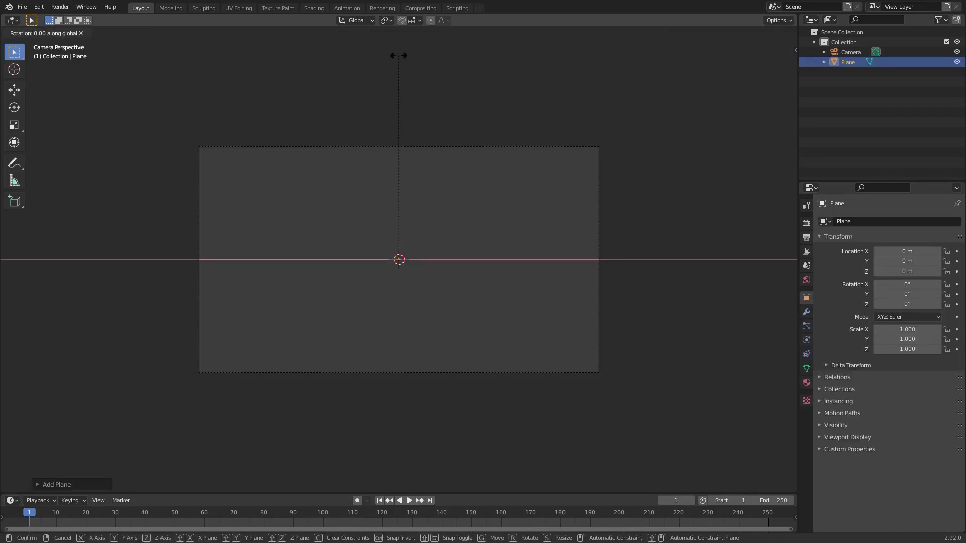
type("90")
key("Return")
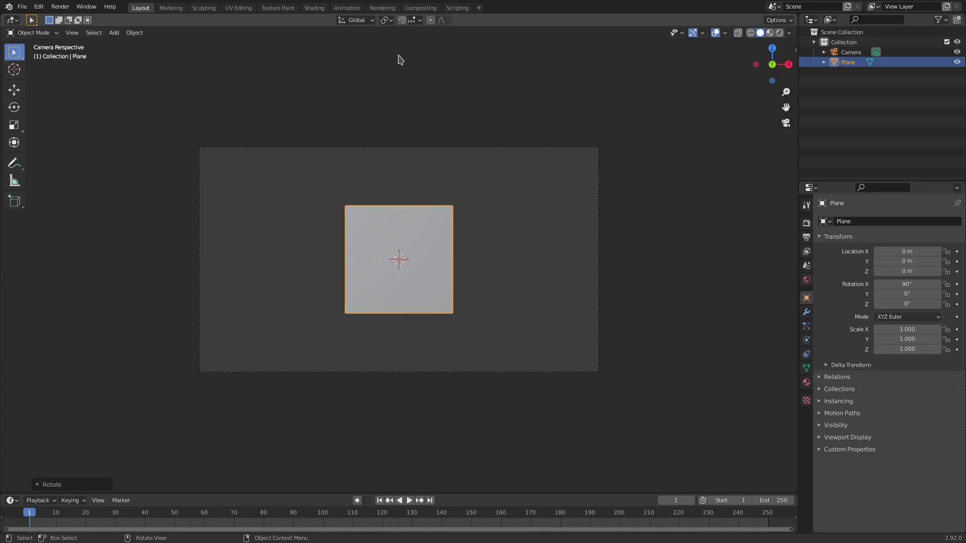
key("s")
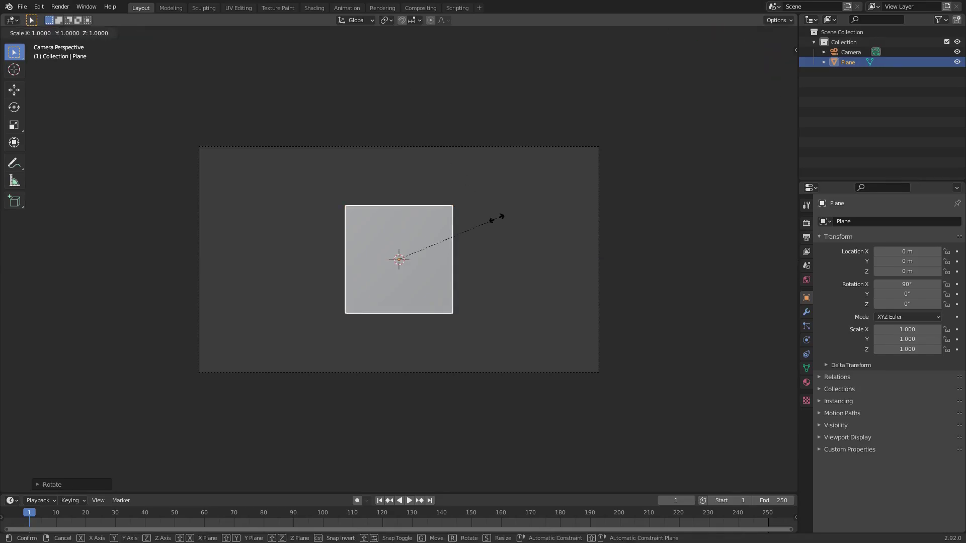
left_click(60, 223)
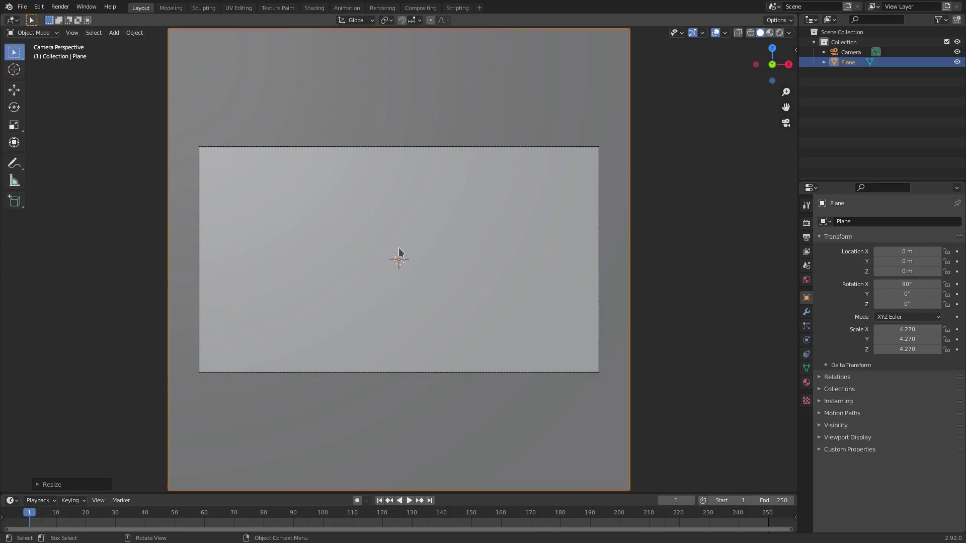
- Add a point light at the origin
key("shift+a")
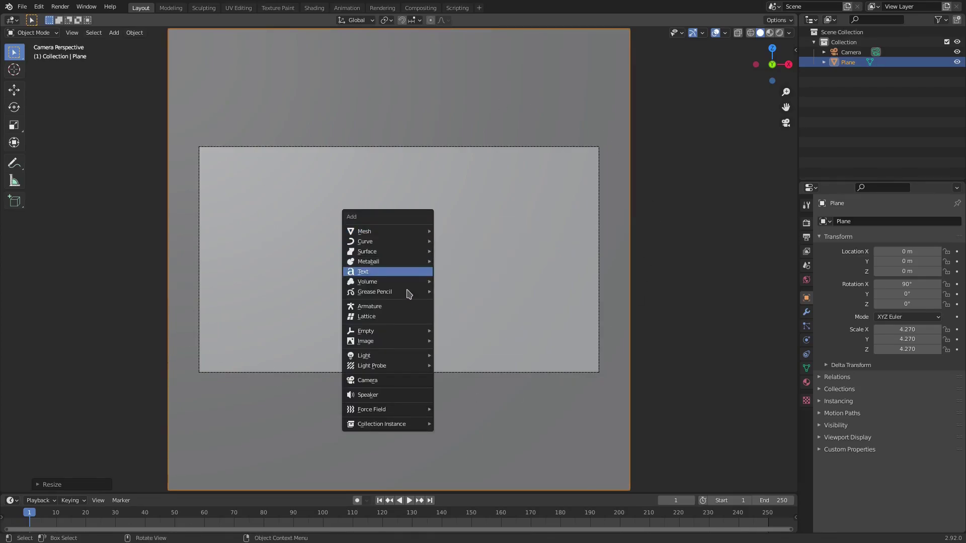
mouse_move(393, 357)
left_click(452, 355)
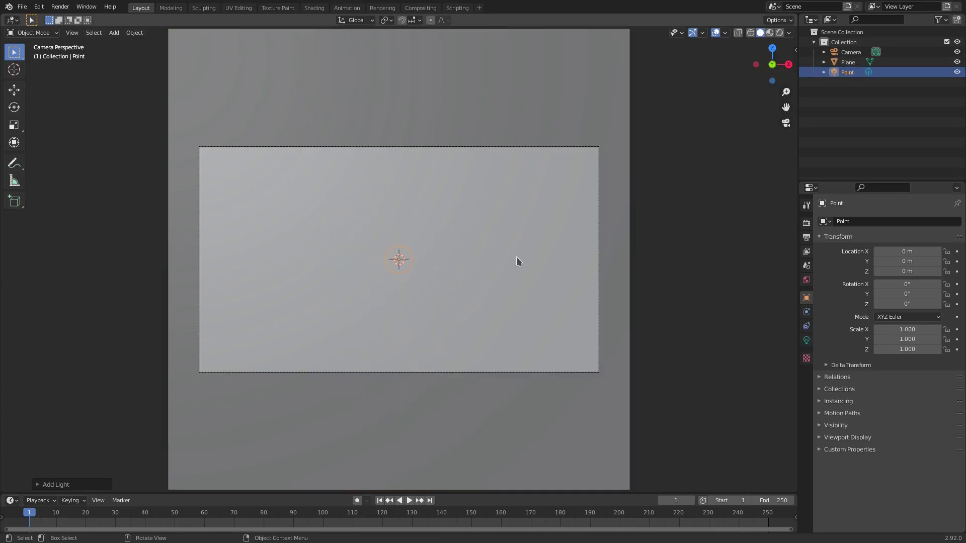
- Move the plane slightly along positive Y so it sits just behind the point light
middle_click_drag(582, 233, 488, 265)
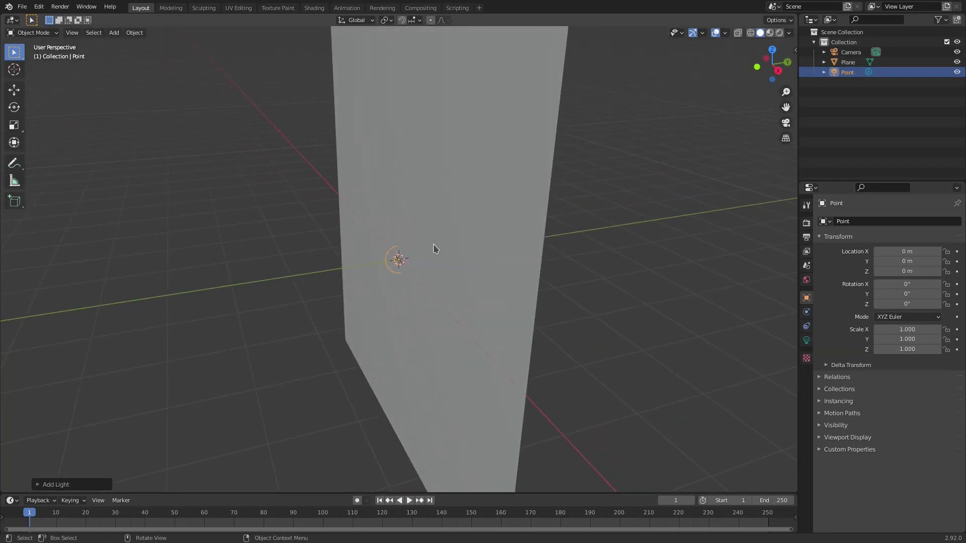
left_click(449, 231)
key("g")
key("y")
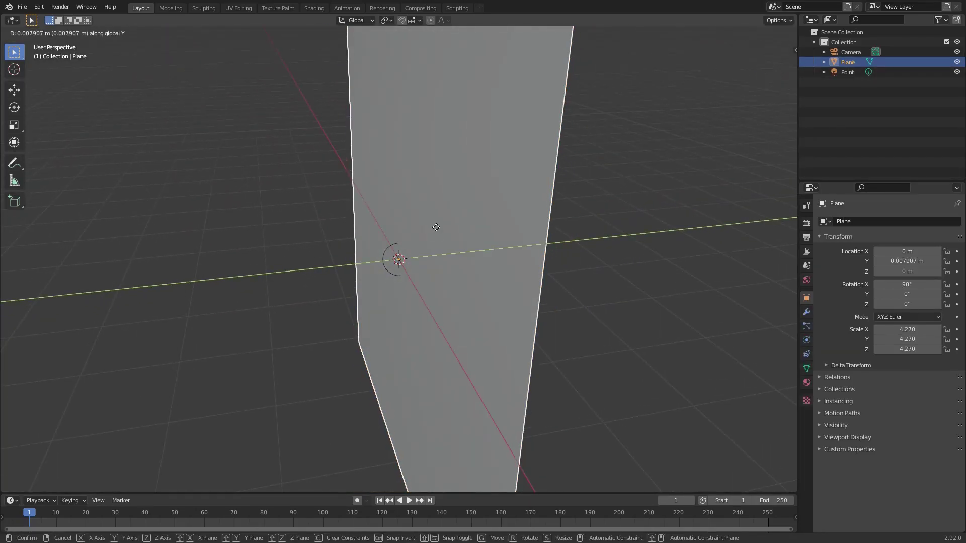
left_click(445, 225)
key("g")
key("y")
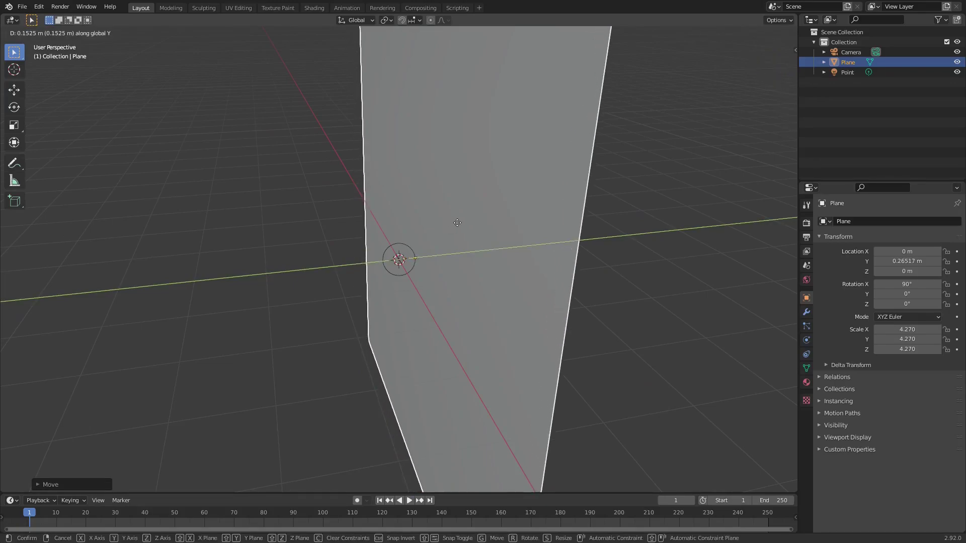
left_click(442, 263)
- Select the point light, display its light settings and return to the camera view
middle_click_drag(442, 263, 401, 261)
left_click(400, 260)
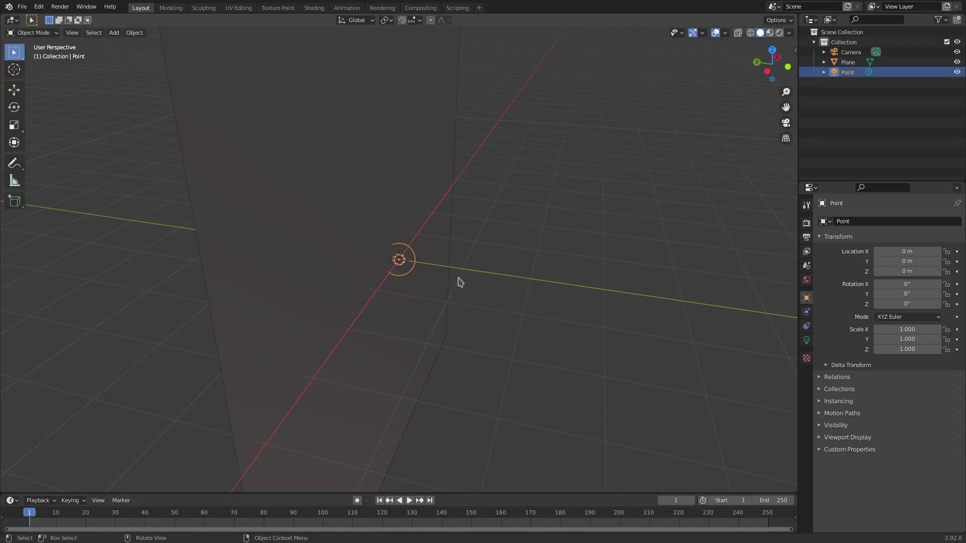
left_click(806, 340)
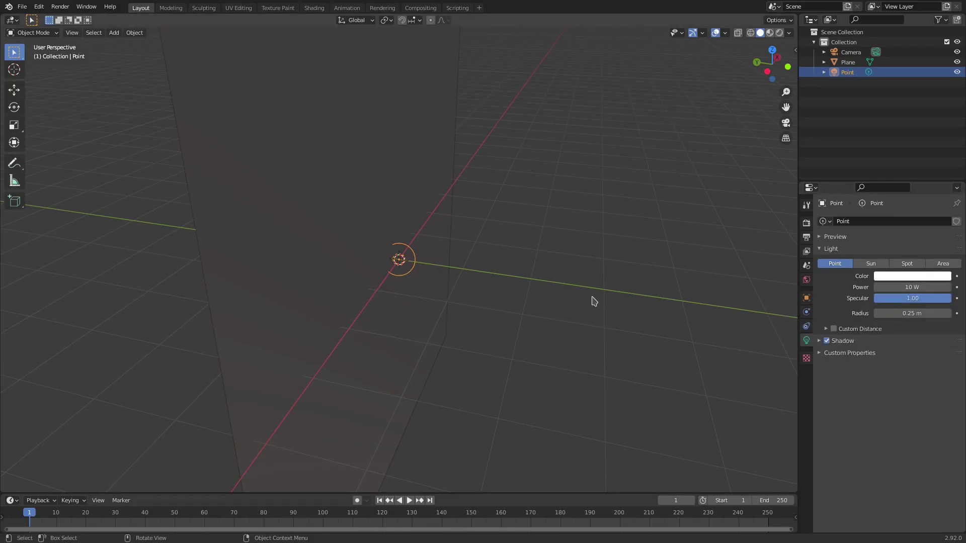
key("KP_0")
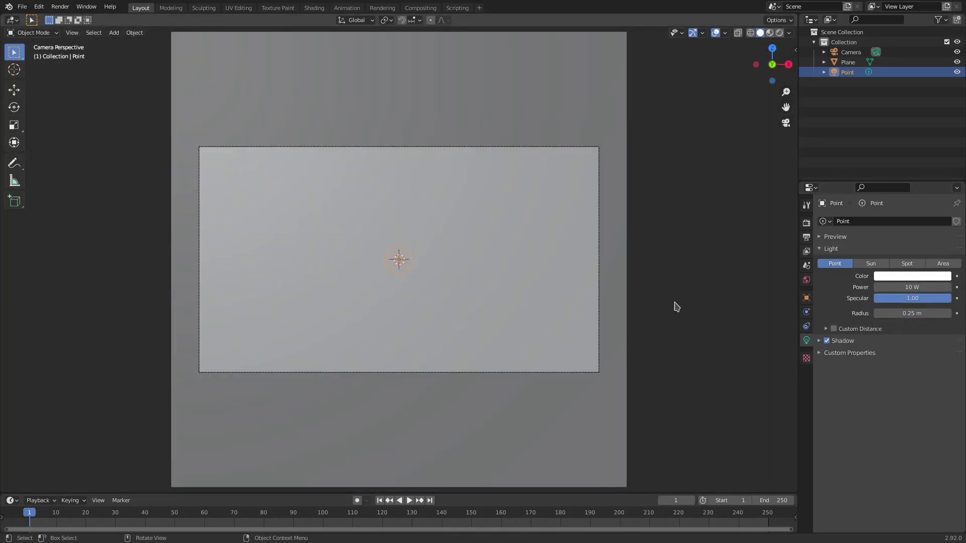
- Set the world background color to black
left_click(806, 280)
left_click(924, 287)
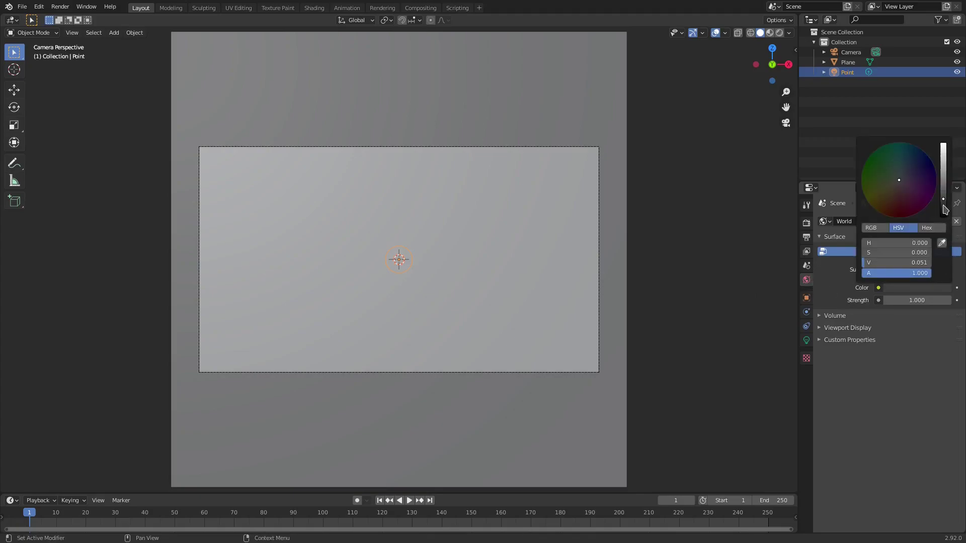
left_click_drag(943, 207, 944, 222)
- Assign the existing Material to the plane and set its base color to black
left_click(242, 140)
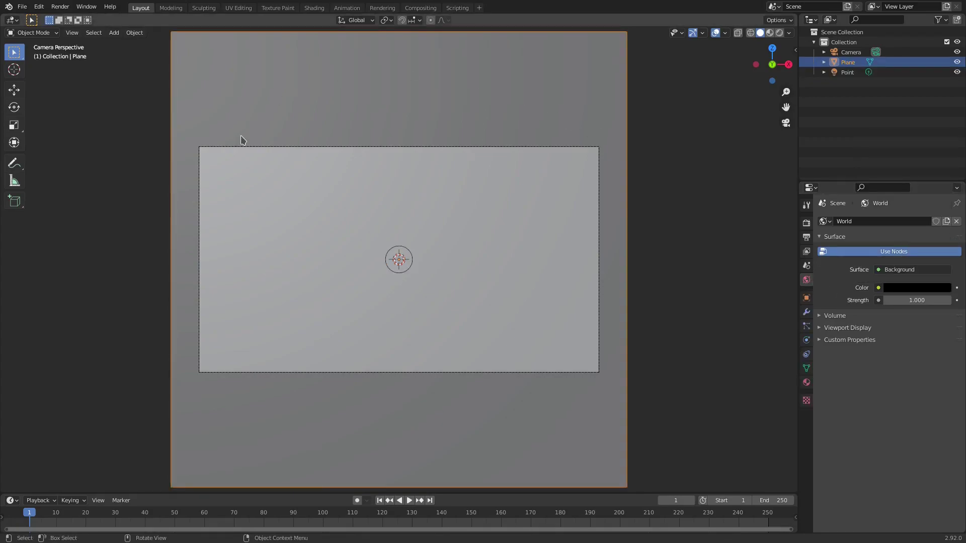
left_click(806, 383)
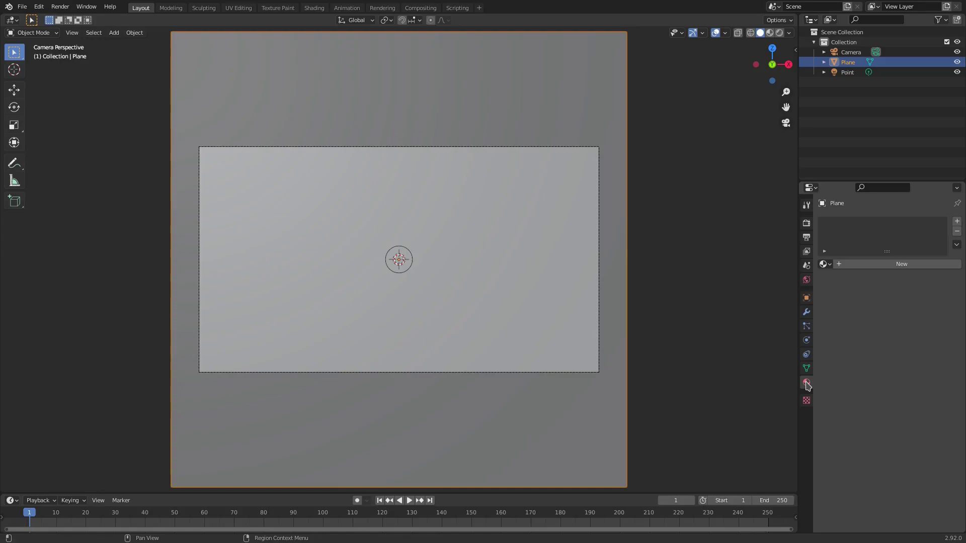
left_click(824, 263)
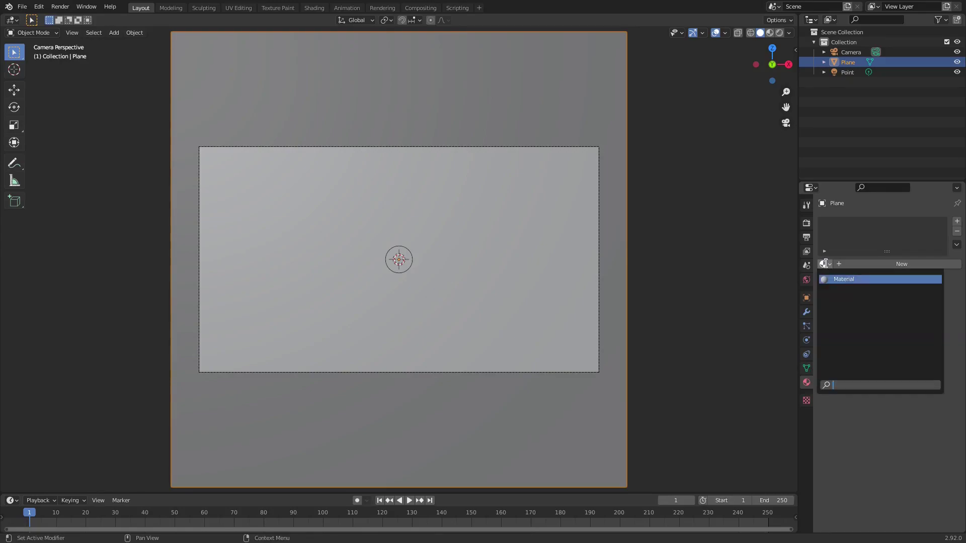
left_click(837, 279)
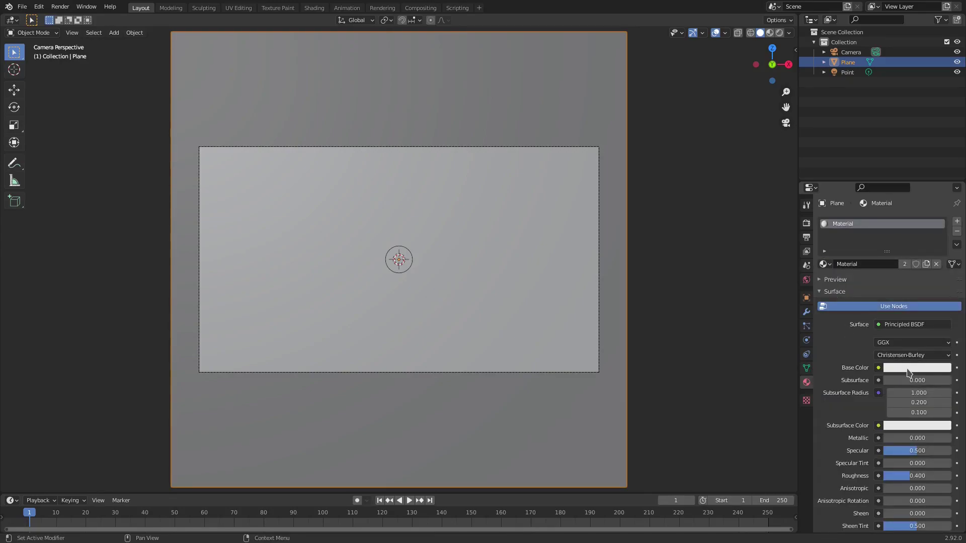
left_click(907, 367)
left_click_drag(944, 284, 943, 297)
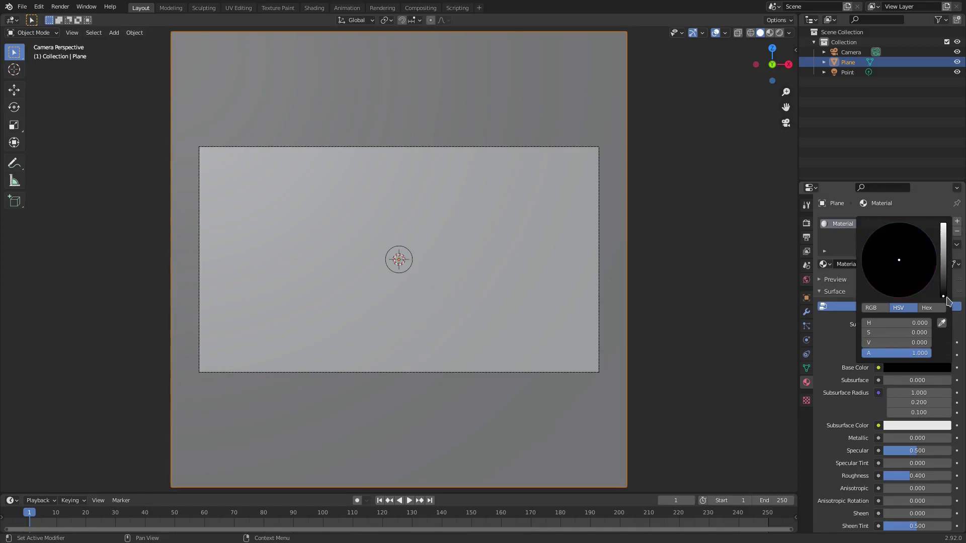
- Set the point light's color to cyan-blue and its power to 50 W
left_click(398, 259)
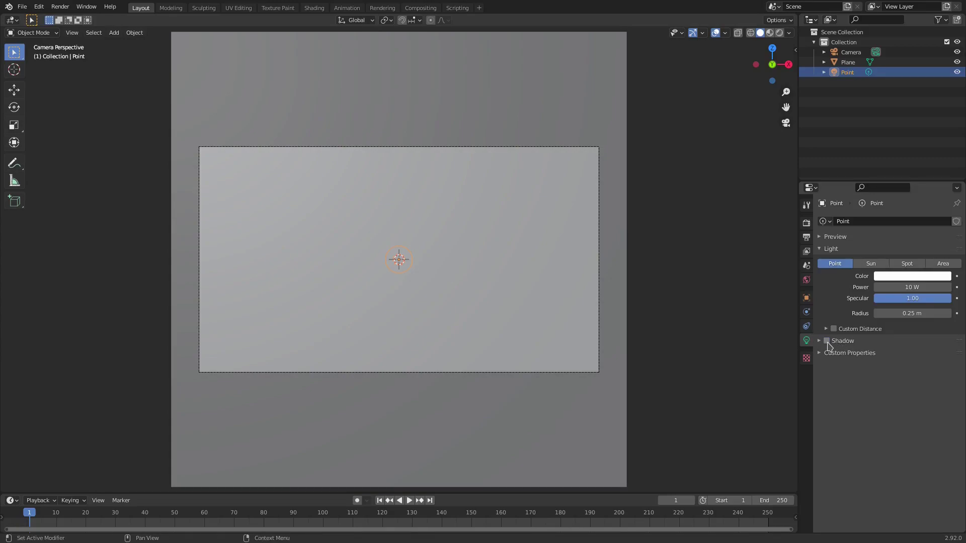
left_click(897, 277)
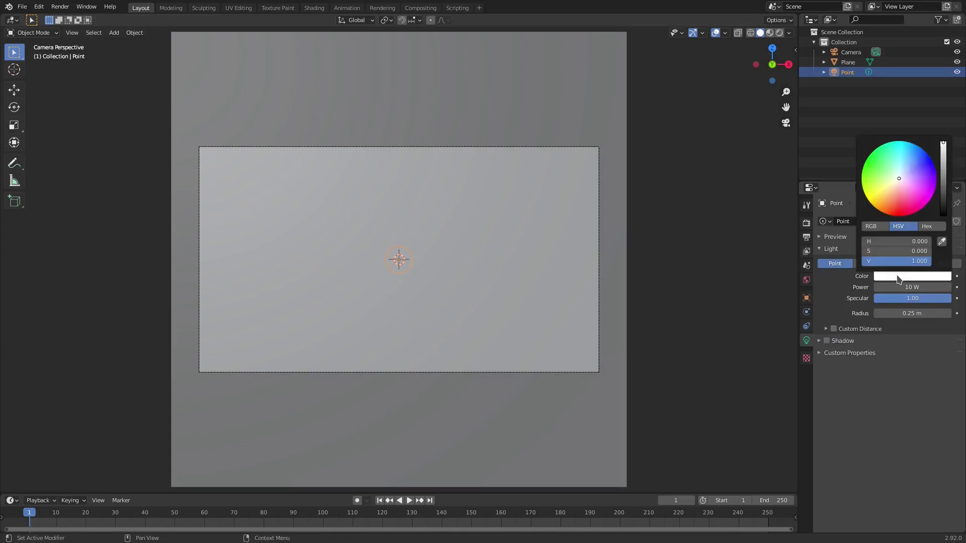
left_click_drag(908, 172, 904, 146)
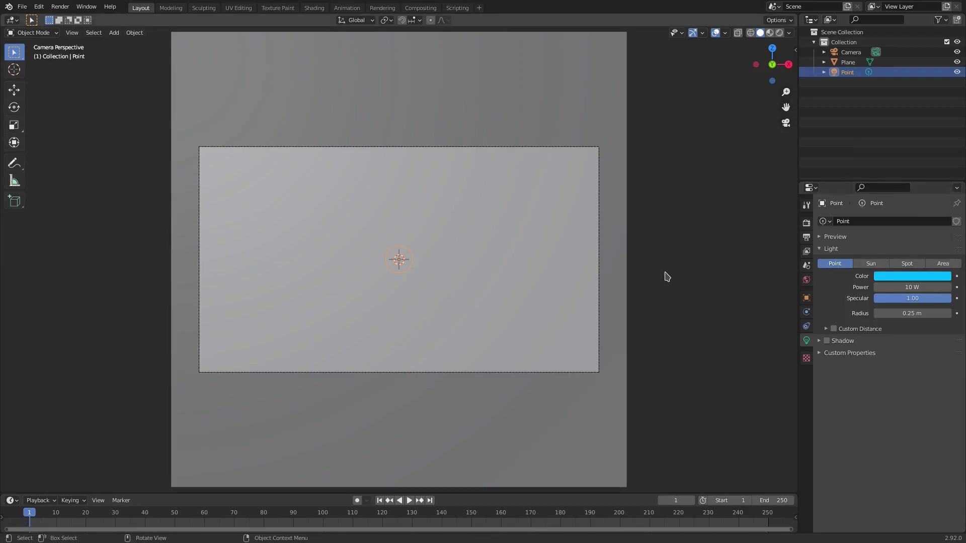
left_click(905, 287)
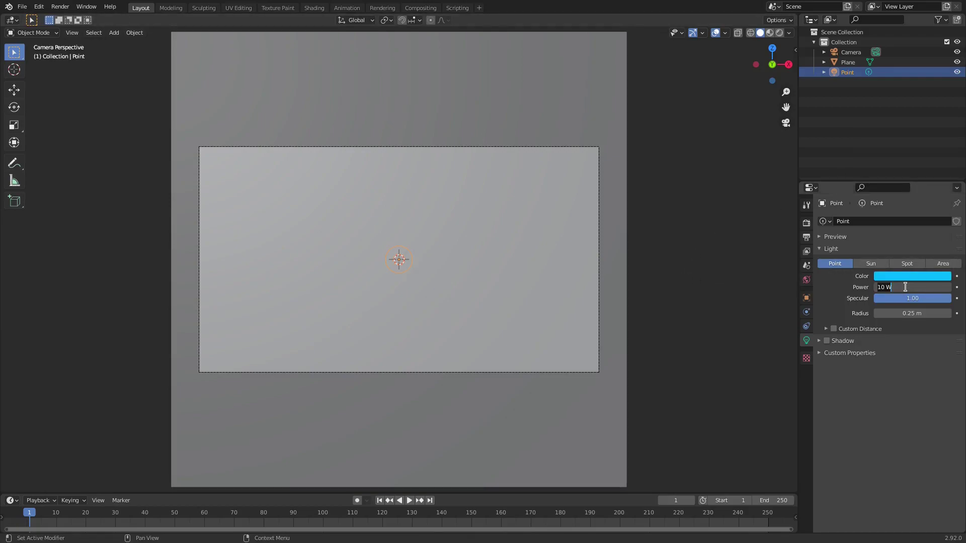
type("50")
key("Return")
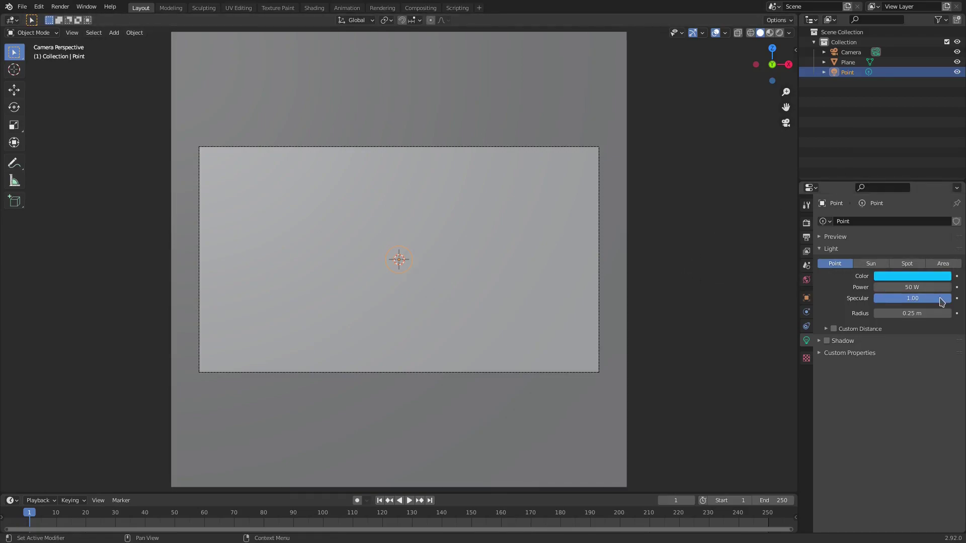
- Set the point light's radius to 1 m and switch the viewport to rendered shading
left_click(913, 314)
type("0.79")
key("Return")
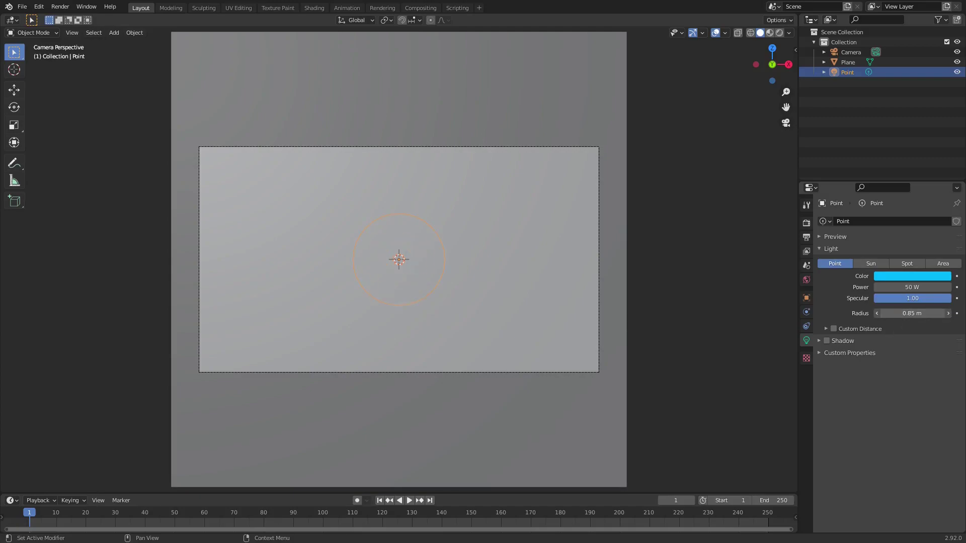
left_click(914, 313)
type("1")
key("Return")
left_click(779, 33)
scroll(431, 209, "up", 3)
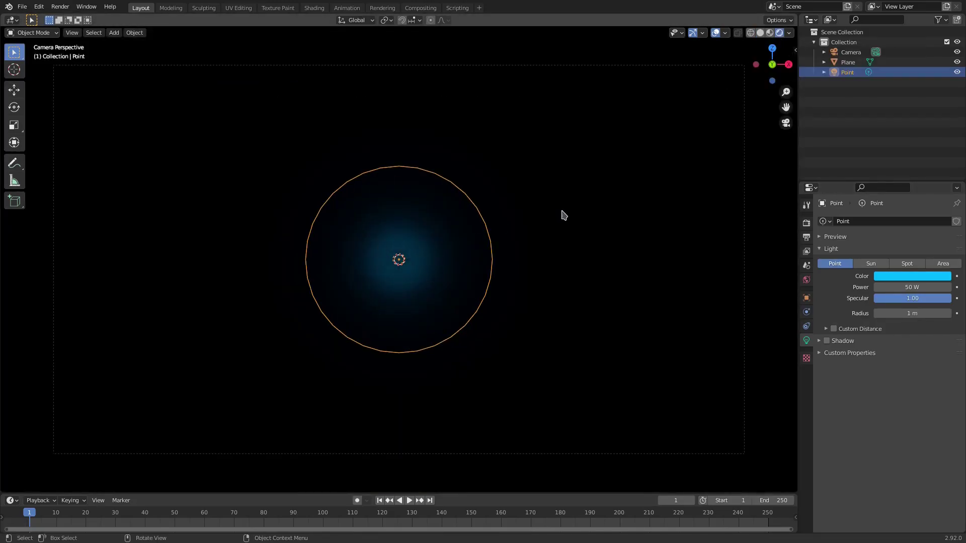
- Set the plane material's Specular to 1.0 and Roughness to 0
left_click(566, 193)
scroll(531, 175, "down", 3)
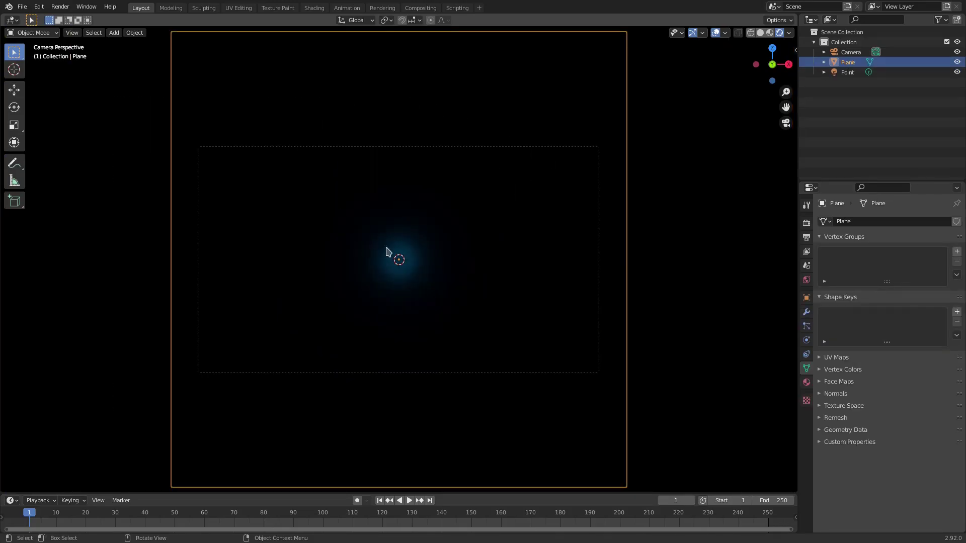
left_click(806, 382)
scroll(836, 389, "down", 4)
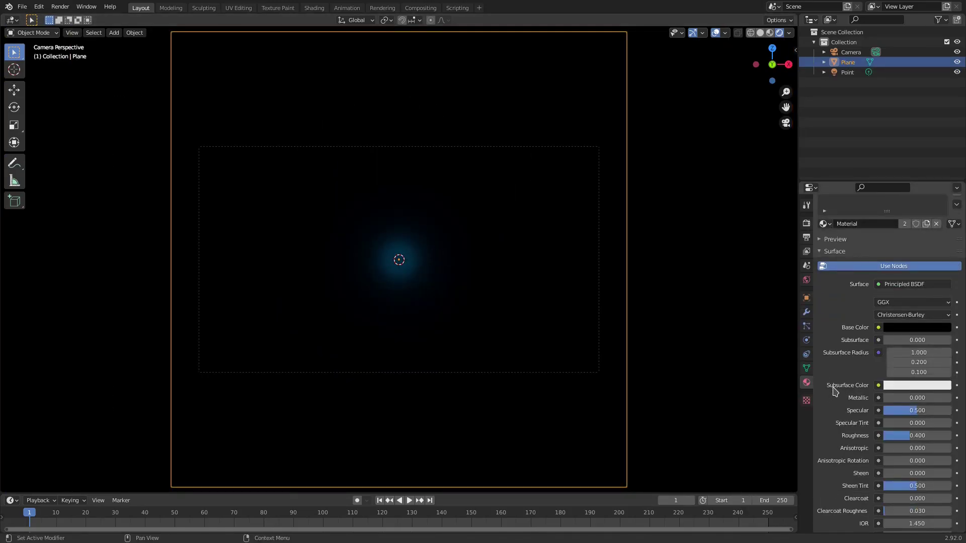
left_click_drag(897, 395, 954, 373)
scroll(661, 349, "up", 2)
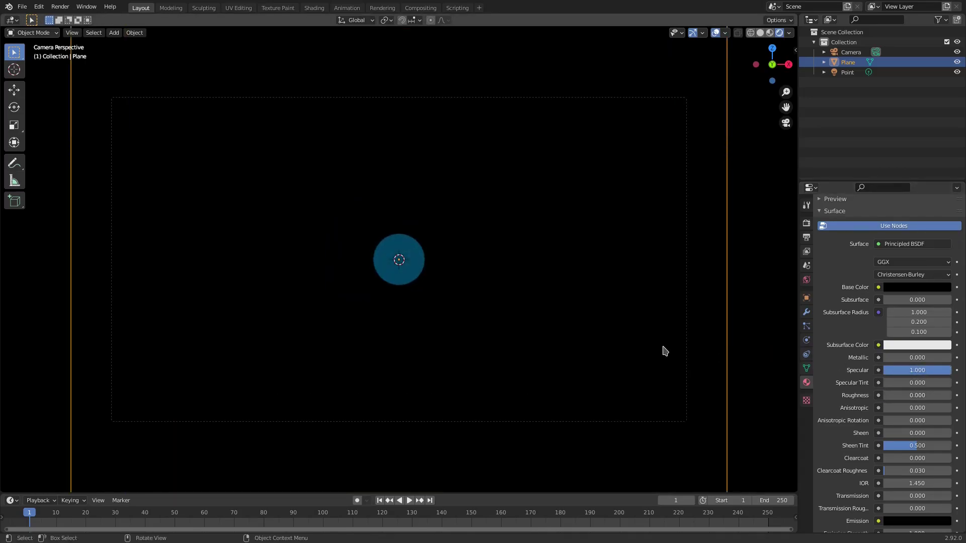
- Set the plane material's Sheen Tint and Clearcoat Roughness to 0
mouse_move(903, 358)
left_mouse_down()
mouse_move(951, 357)
mouse_move(883, 358)
left_mouse_up()
key("BackSpace")
key("BackSpace")
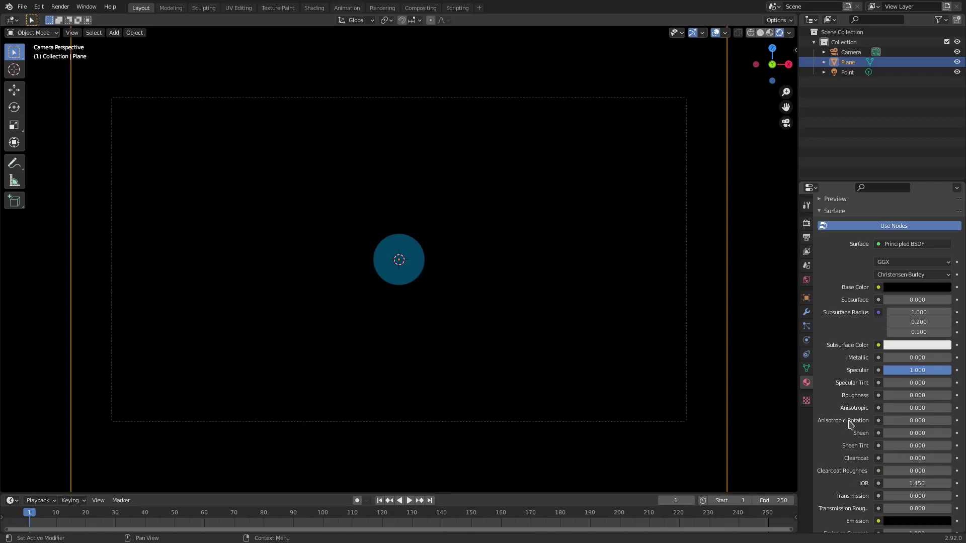
- Clear the plane's location, move it about 0.06 m along positive Y, and return to the camera view
left_click(847, 73)
middle_click_drag(618, 237, 404, 218)
left_click(551, 267)
key("alt+g")
key("g")
key("y")
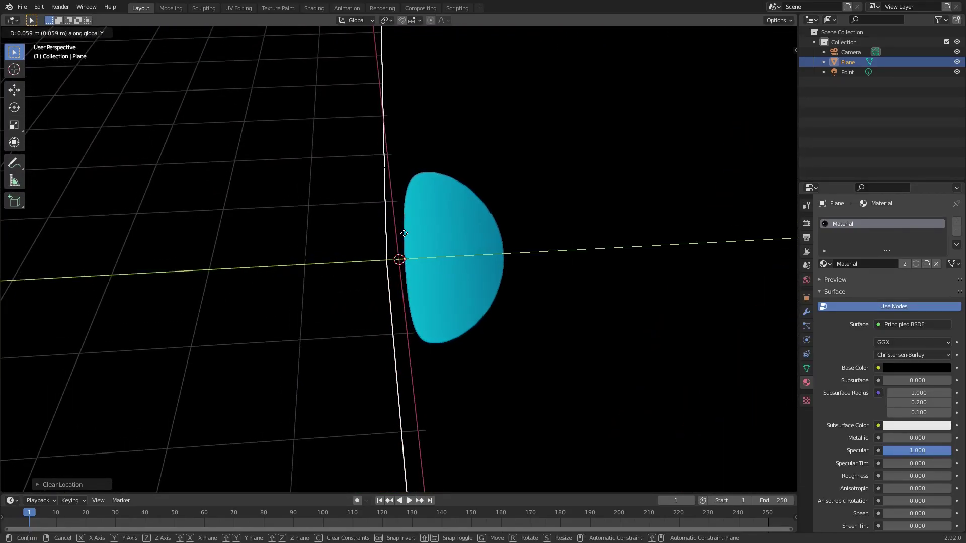
left_click(406, 234)
mouse_move(407, 234)
middle_mouse_down()
mouse_move(481, 299)
mouse_move(394, 222)
middle_mouse_up()
key("KP_0")
- Select the point light and set its power to 100 W
left_click(401, 266)
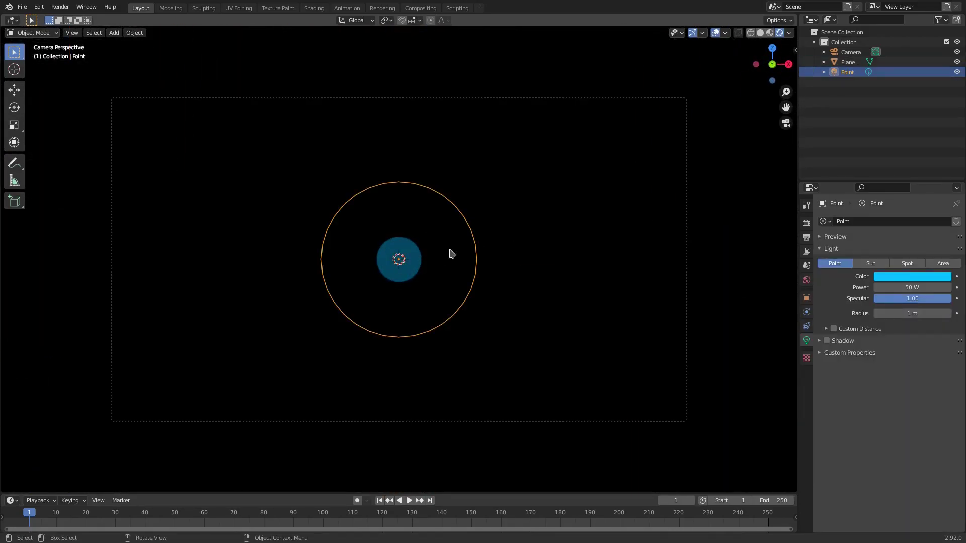
mouse_move(911, 314)
left_mouse_down()
mouse_move(930, 314)
mouse_move(901, 313)
mouse_move(910, 313)
left_mouse_up()
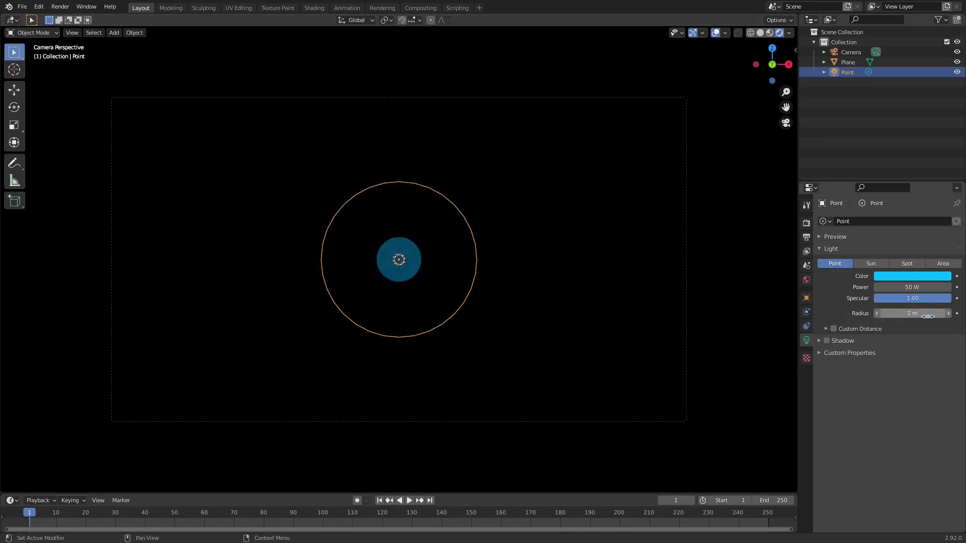
left_click(913, 286)
type("100")
key("Return")
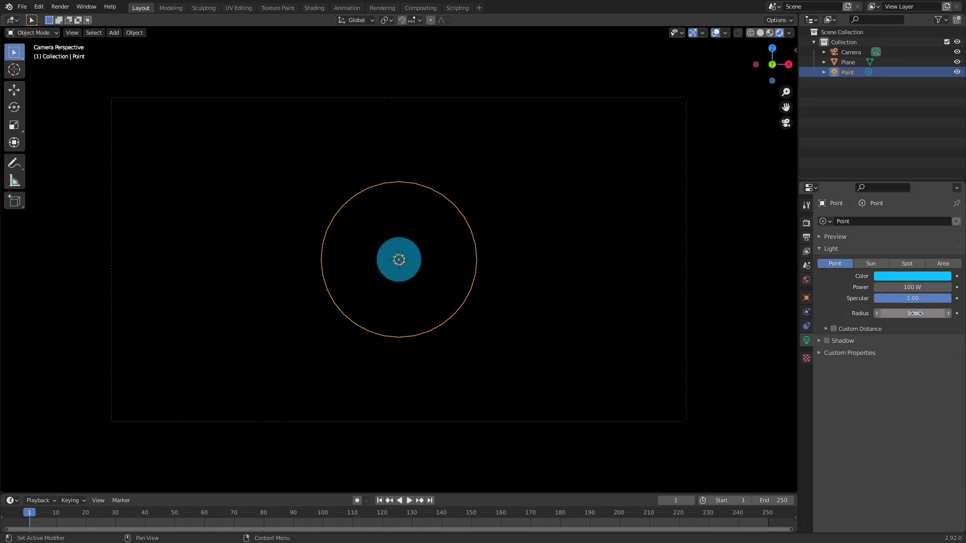
- Set the point light's radius to 2 m and its power to 500 W
left_click_drag(913, 313, 928, 287)
left_click(928, 287)
type("500")
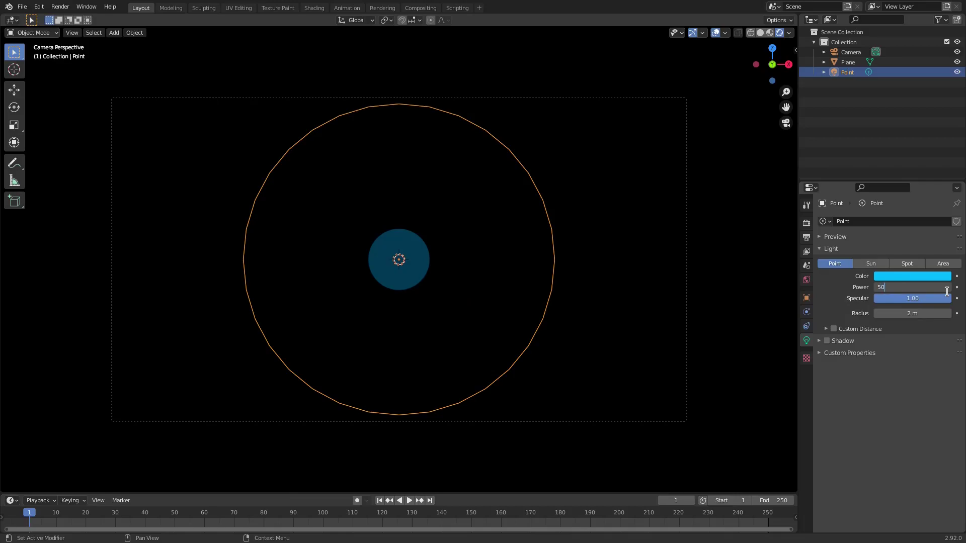
key("Return")
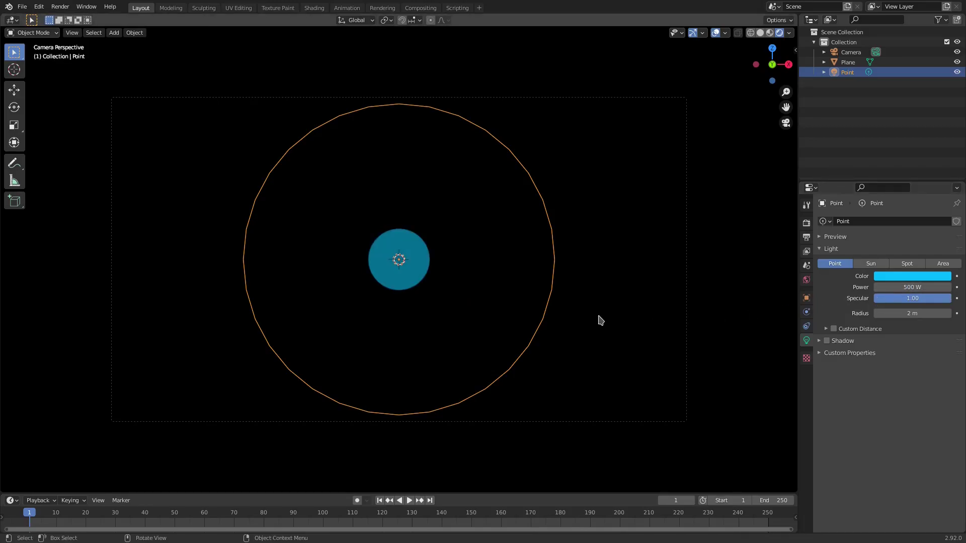
key("g")
key("Escape")
- Enlarge the timeline and set the animation's start frame to 0, making it the current frame
left_click_drag(434, 493, 447, 470)
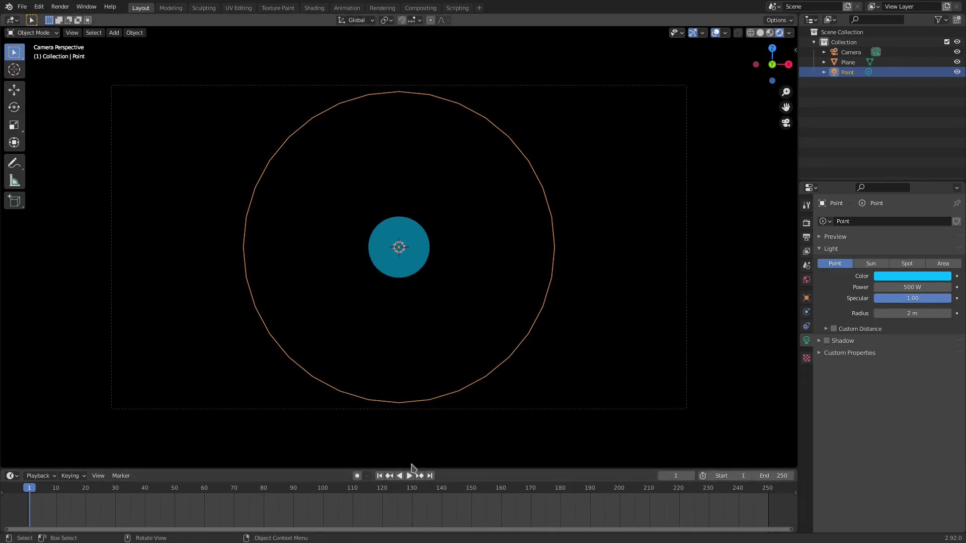
left_click(710, 474)
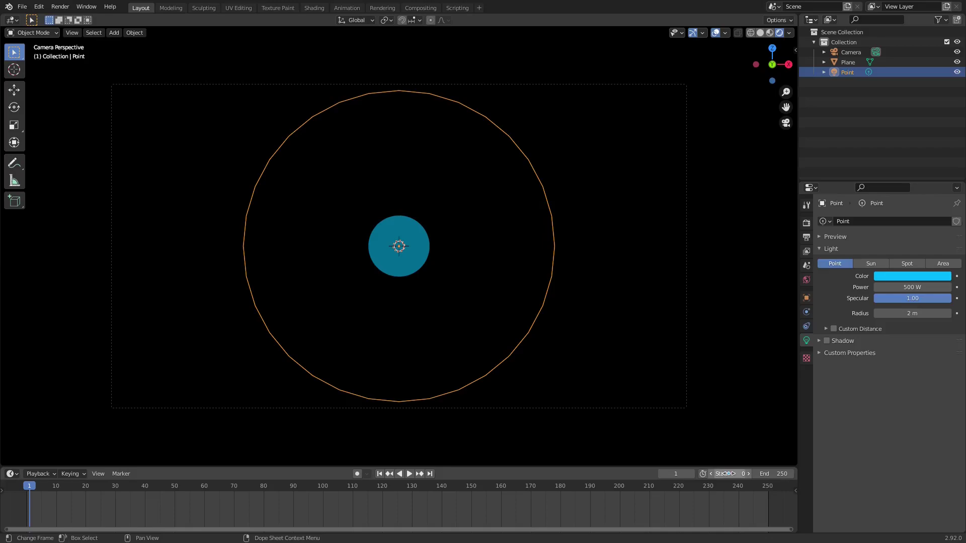
left_click(380, 473)
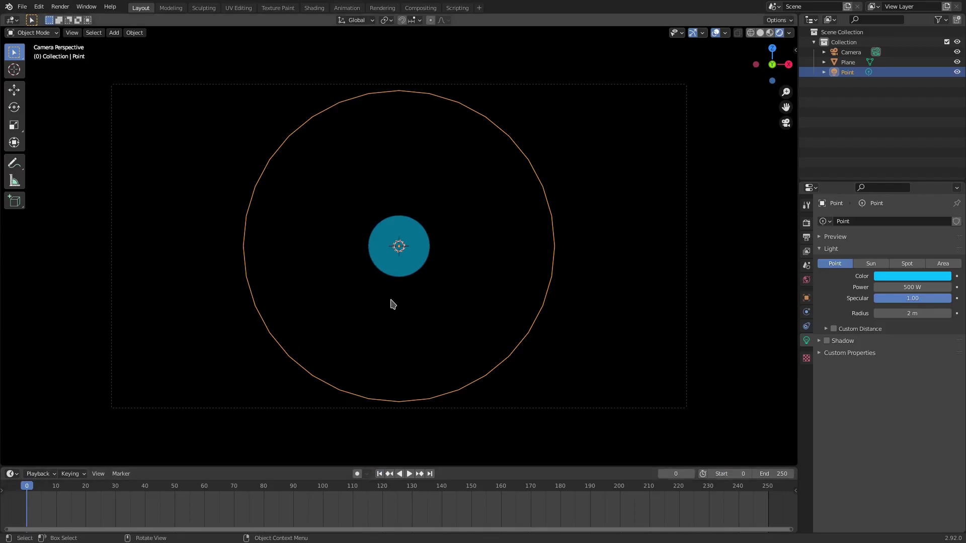
- At frame 0, move the point light beyond the camera frame's left edge, below centre, and insert a Location keyframe
key("g")
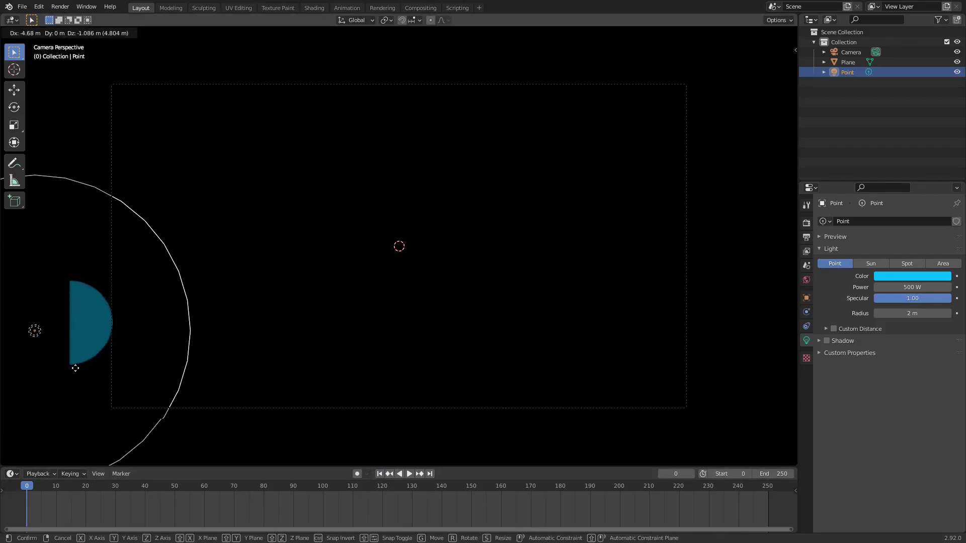
left_click(72, 370)
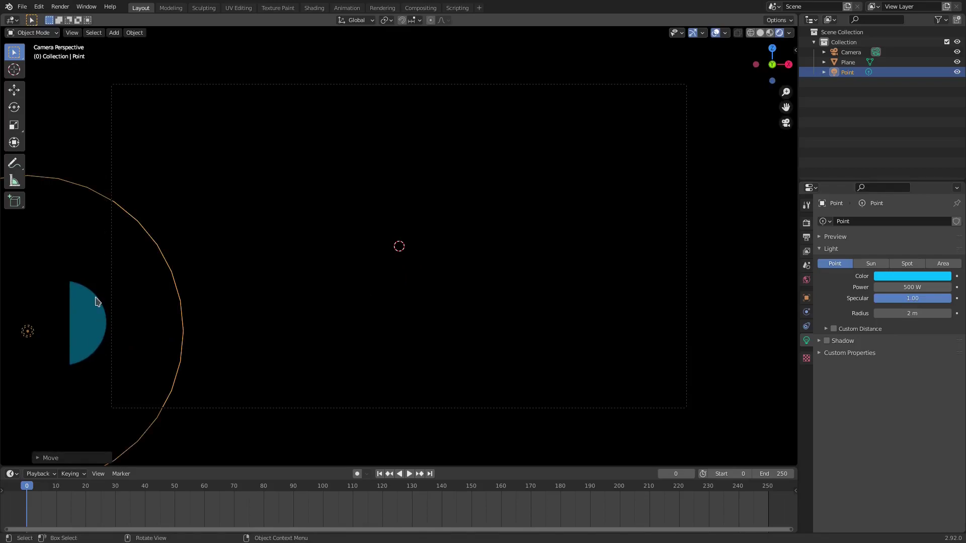
key("i")
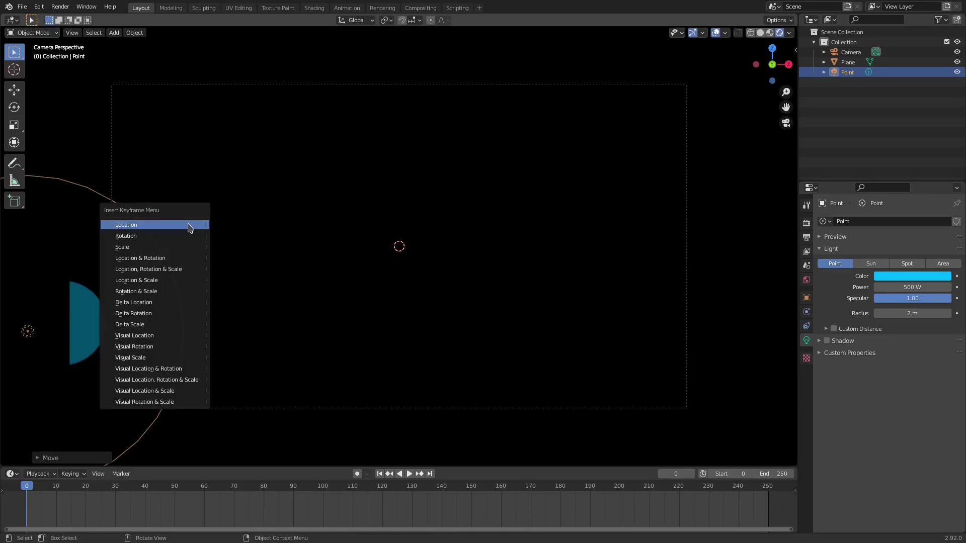
left_click(189, 227)
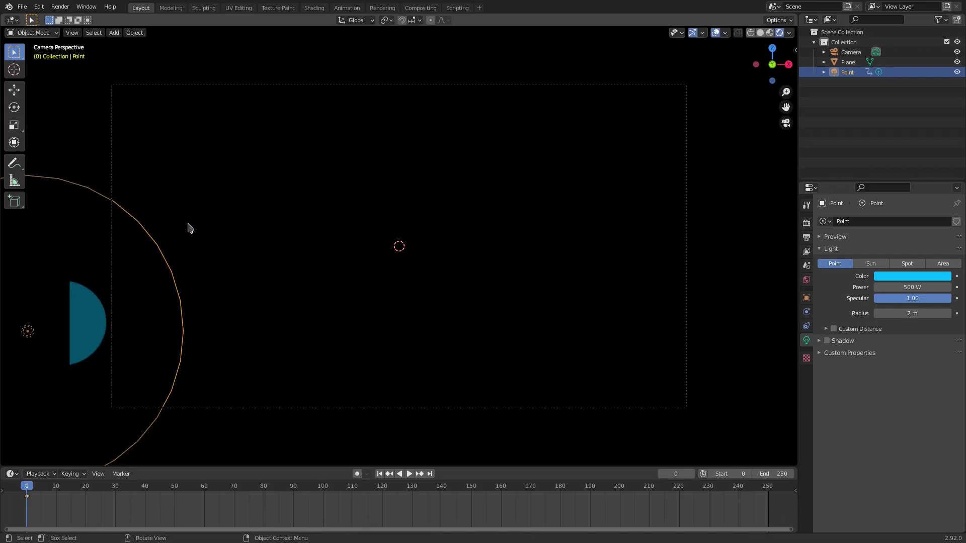
- At frame 50, move the point light into the left half of the camera frame near mid-height and insert a Location keyframe
left_click(175, 489)
key("g")
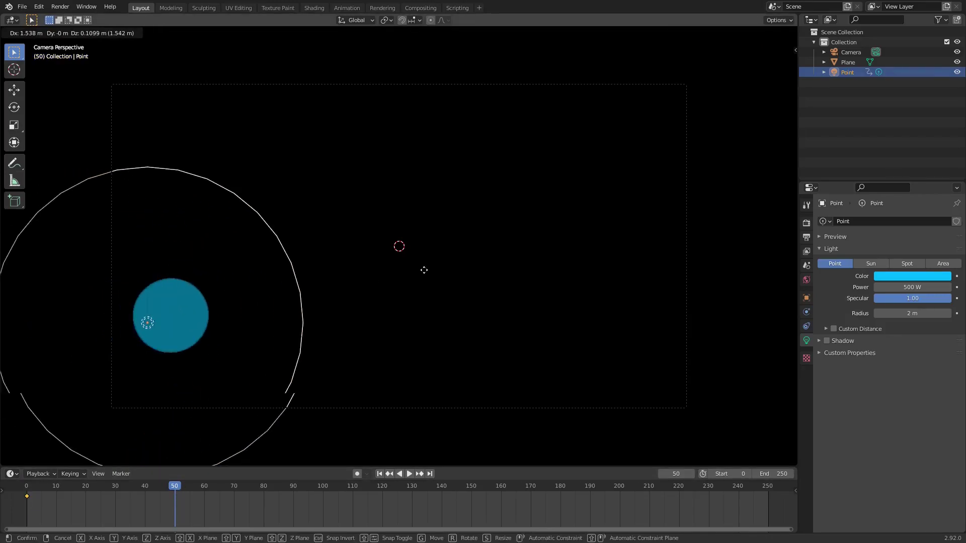
left_click(507, 227)
key("i")
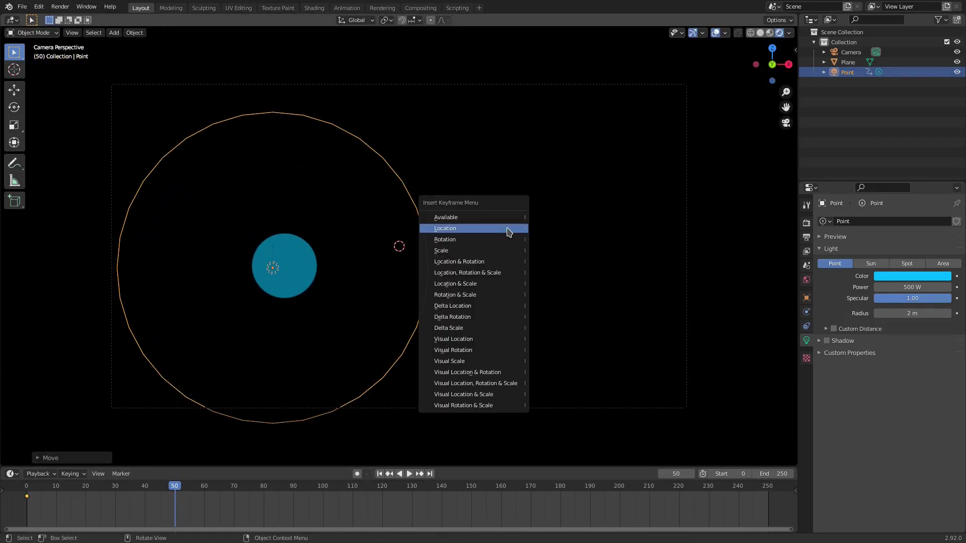
left_click(507, 228)
- At frame 100, move the point light above the camera frame's upper edge, slightly left of centre, and insert a Location keyframe
left_click(323, 487)
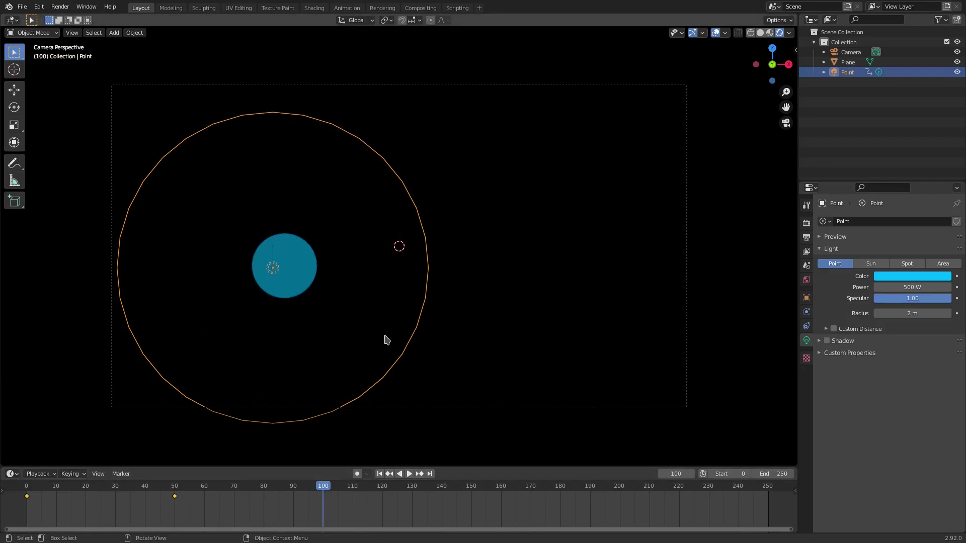
key("g")
left_click(475, 85)
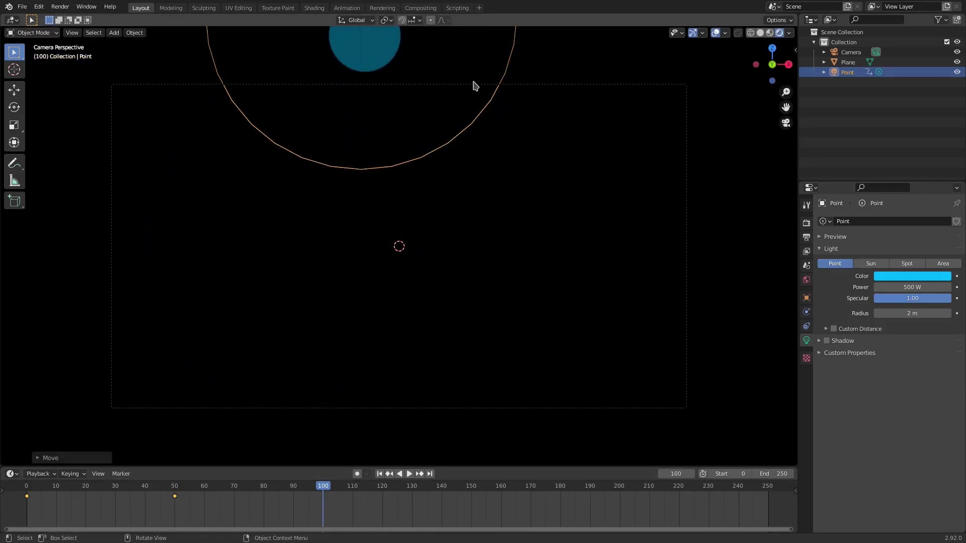
key("i")
left_click(475, 83)
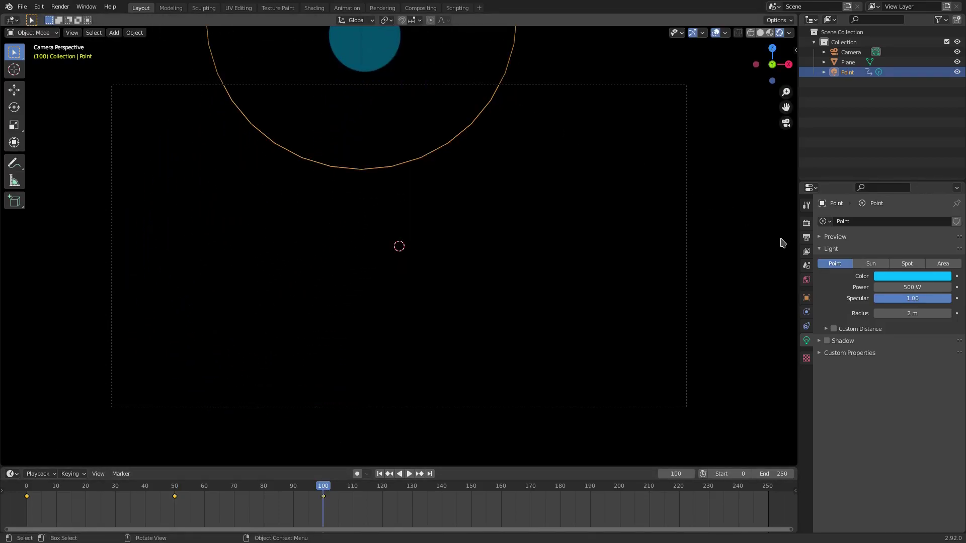
- Play the light animation from the start frame to check its motion, ending at frame 50
left_click(380, 474)
left_click(409, 474)
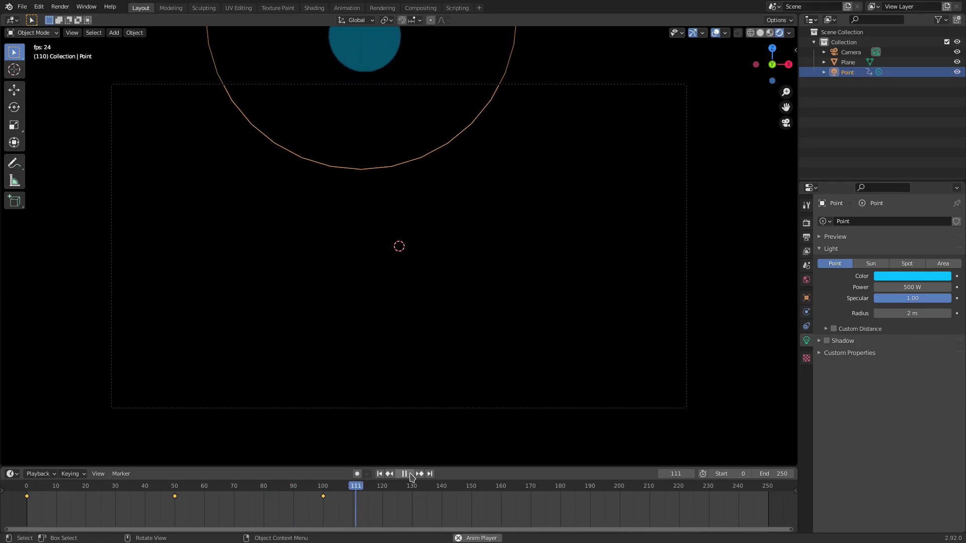
left_click(173, 491)
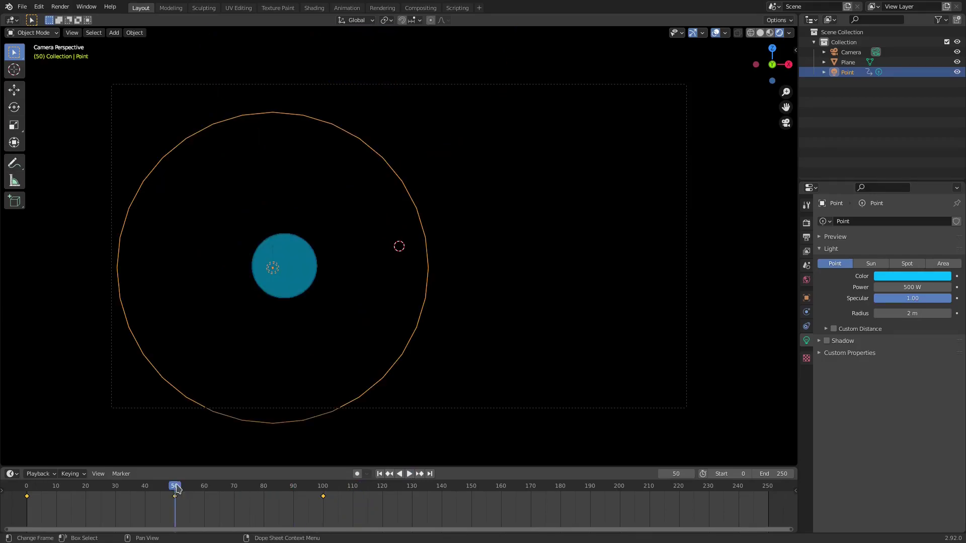
- Set the scene's output frame rate to 60 fps
left_click(806, 223)
left_click(806, 238)
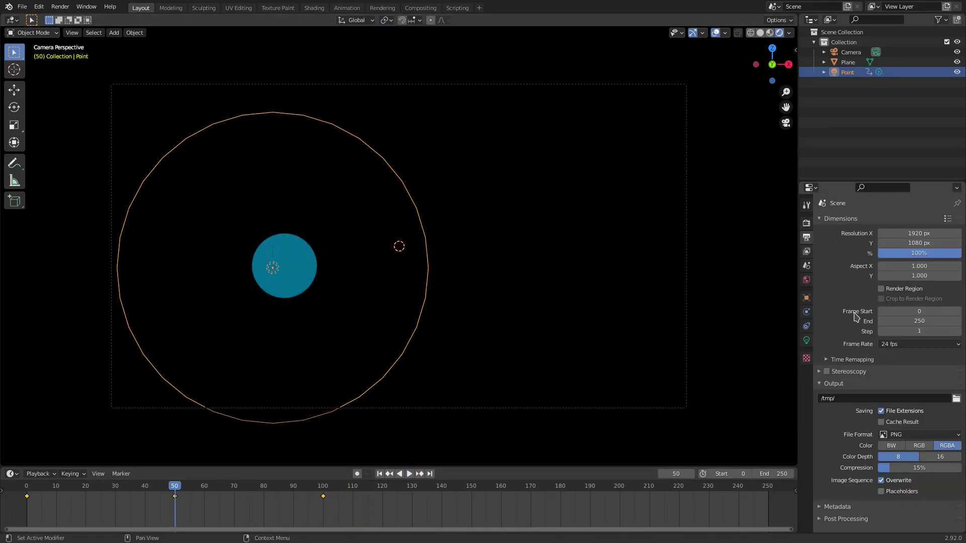
left_click(898, 346)
left_click(896, 426)
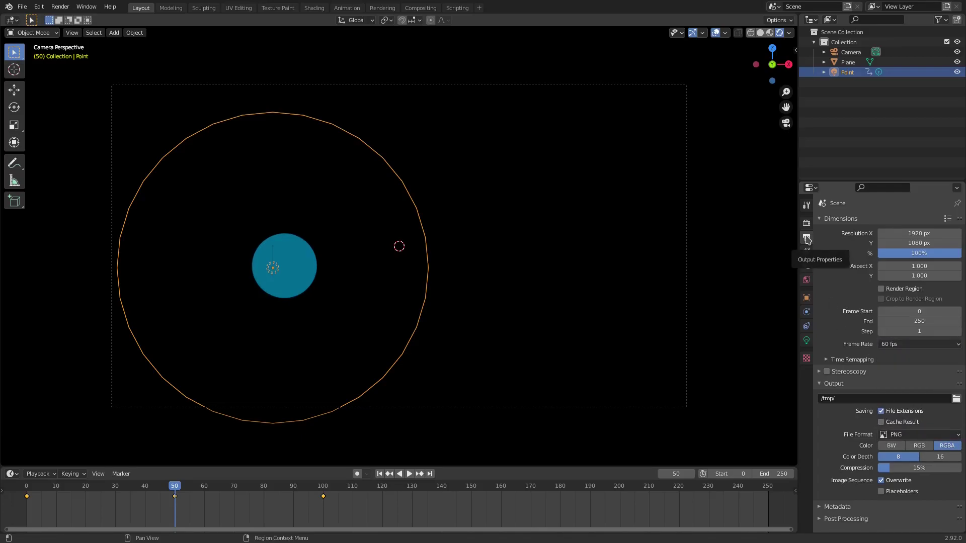
- Replay the animation from the start at the new frame rate, show more of the timeline and stop playback
left_click(379, 474)
left_click(409, 474)
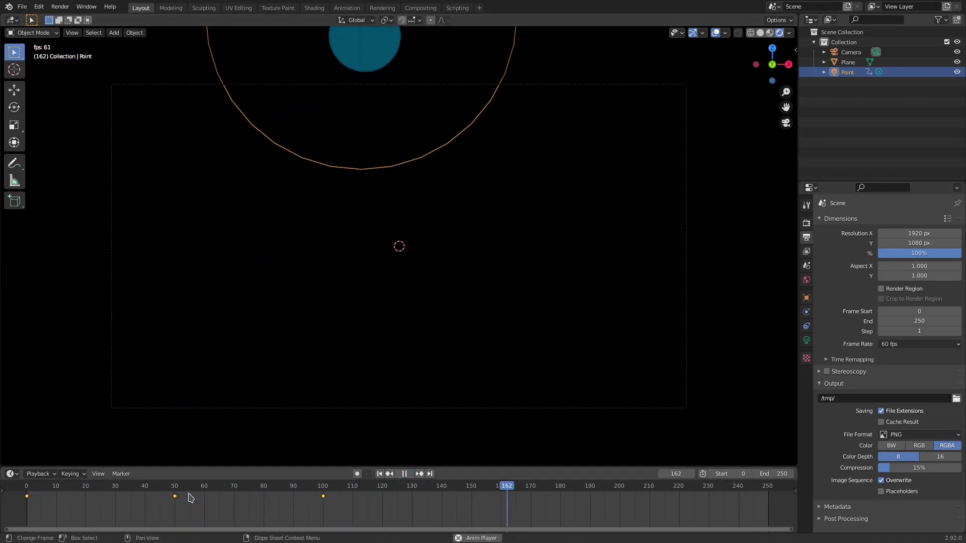
scroll(190, 498, "down", 3)
key("space")
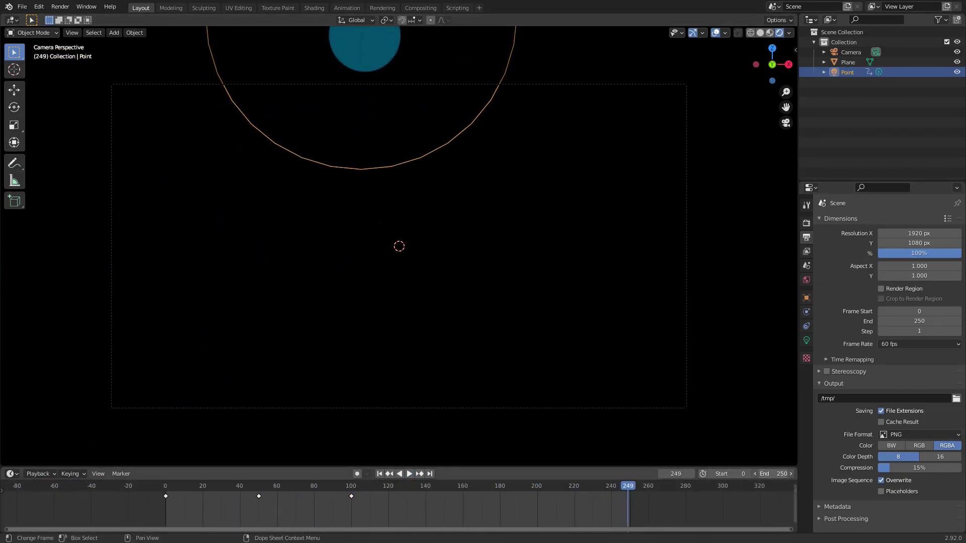
- Set the scene's end frame to 1000 and move the light's second and third keyframes to frames 100 and 200
key("Return")
scroll(387, 514, "down", 2)
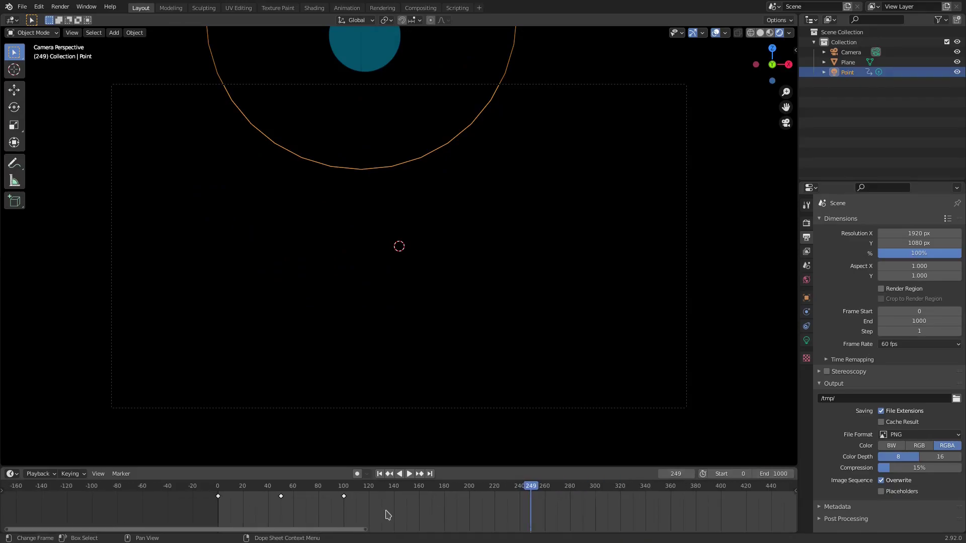
left_click_drag(278, 496, 277, 496)
key("g")
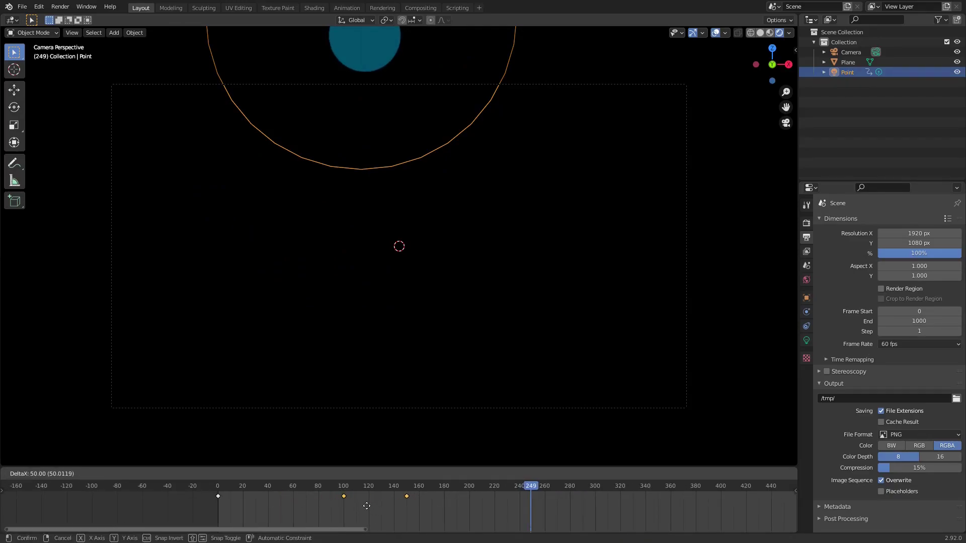
left_click(366, 506)
left_click_drag(406, 498, 467, 508)
left_click(468, 506)
- Play the animation from the start to check the light's motion with the respaced keyframes
left_click(379, 473)
left_click(409, 473)
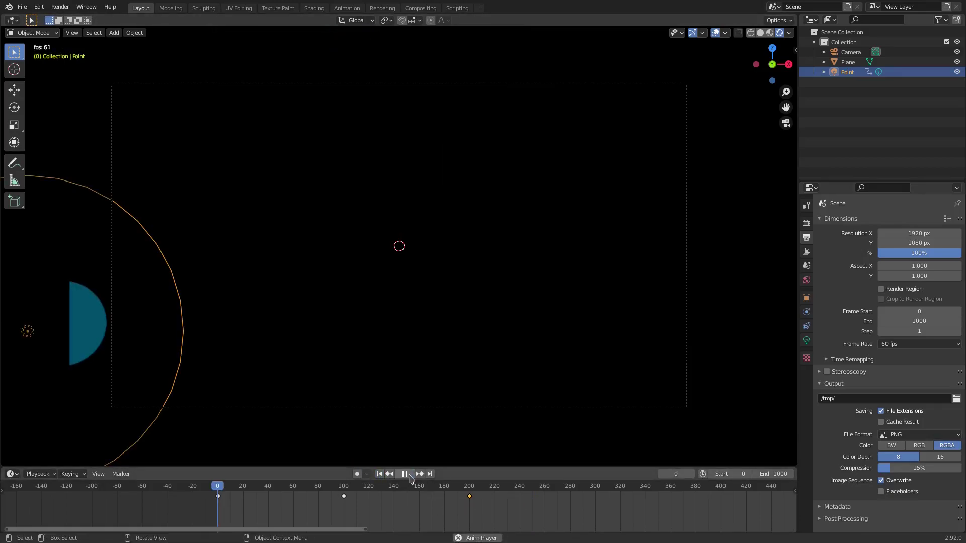
left_click(437, 432)
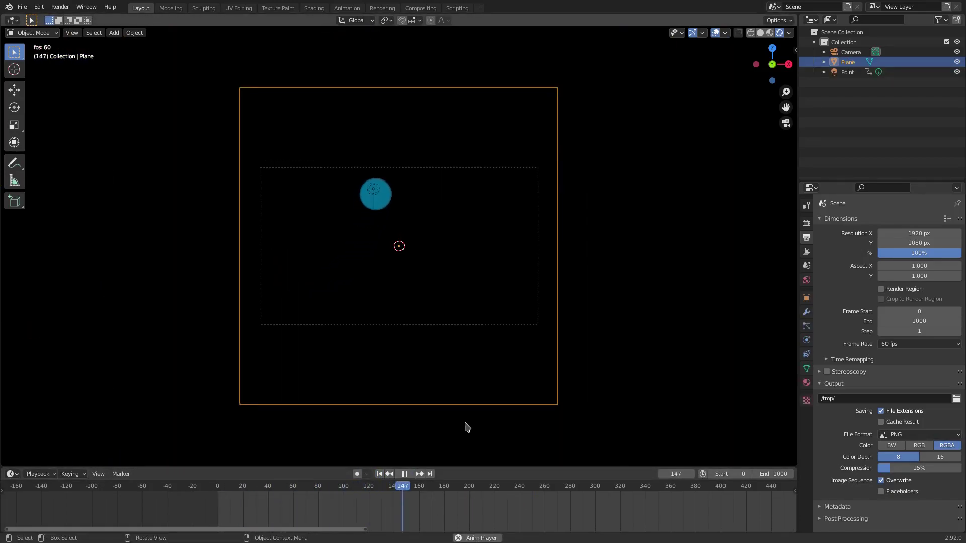
scroll(466, 427, "up", 4)
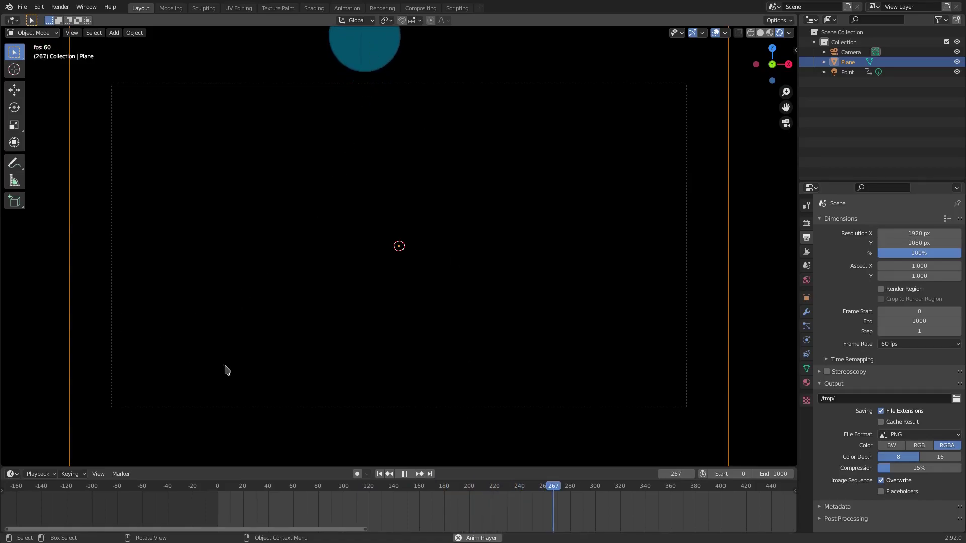
scroll(371, 65, "down", 1)
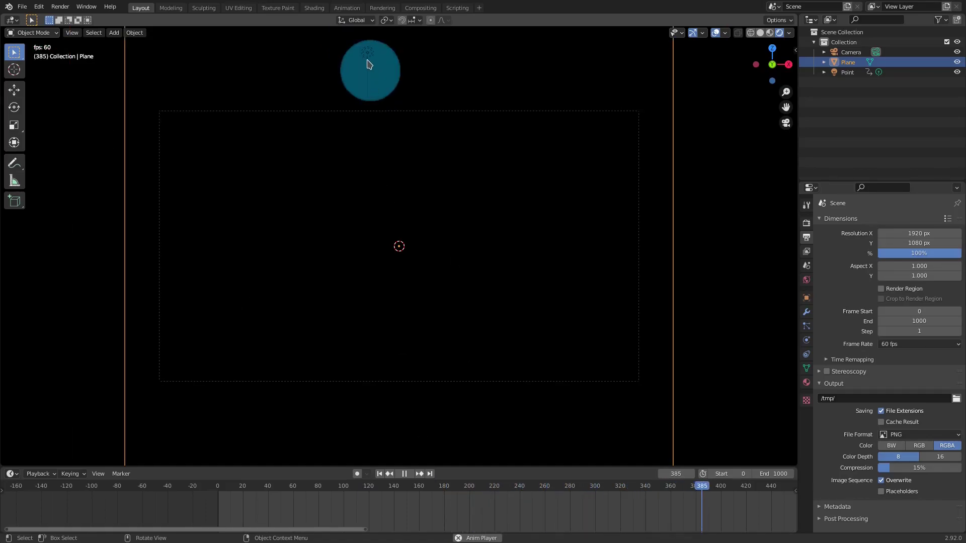
- At frame 95, duplicate the point light near the centre of the camera frame and delete the duplicate's copied keyframes
left_click(369, 68)
key("space")
left_click(339, 480)
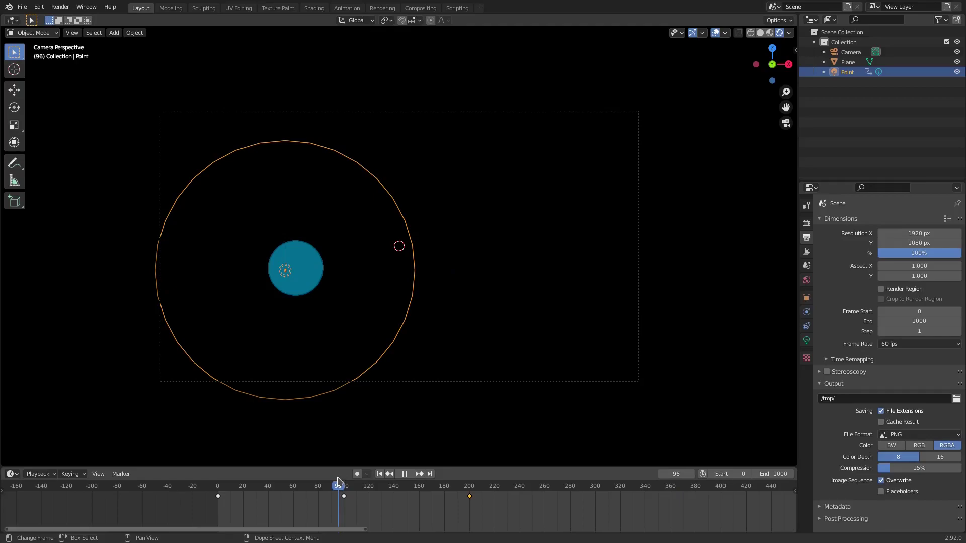
left_click(337, 481)
key("shift+d")
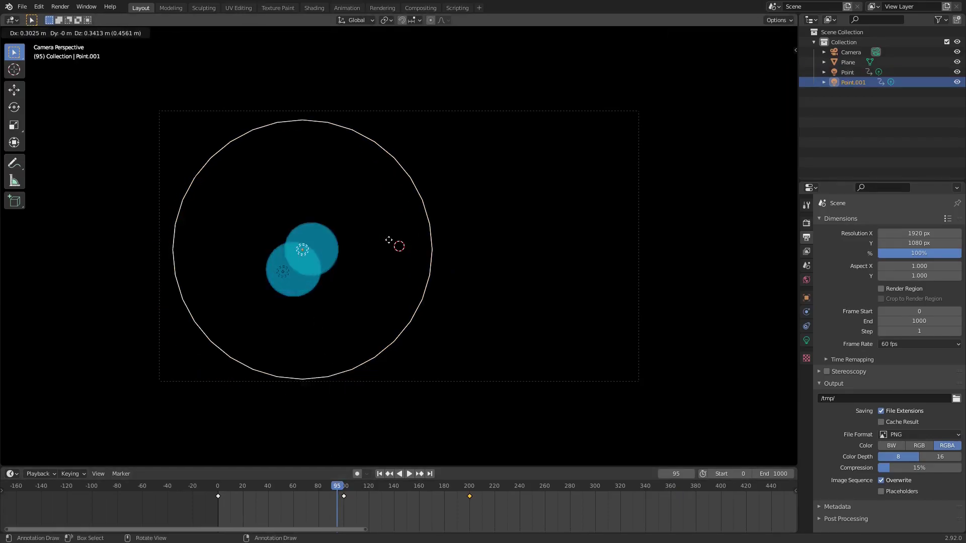
left_click(435, 261)
left_click_drag(536, 503, 211, 493)
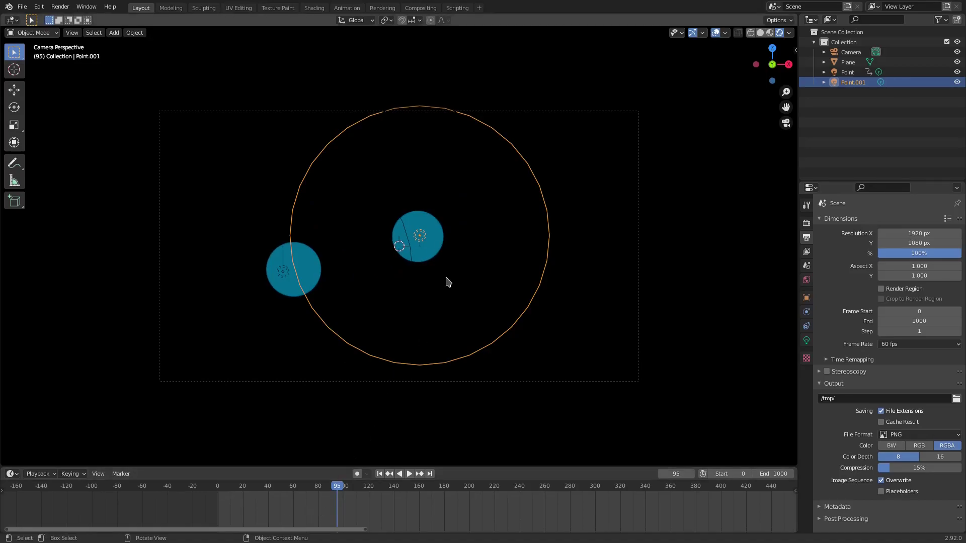
- Move the duplicate light beyond the camera frame's right edge and insert a Location keyframe at frame 95
key("g")
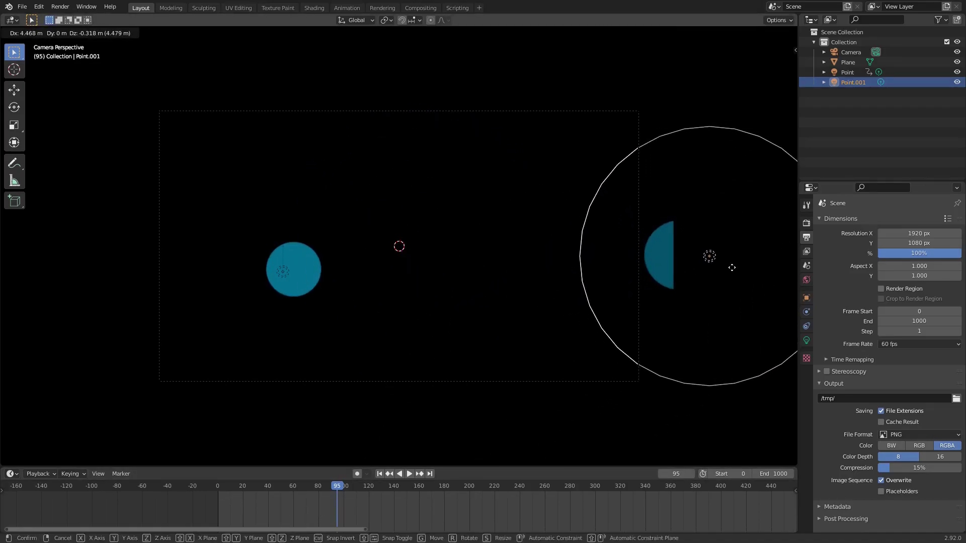
left_click(736, 272)
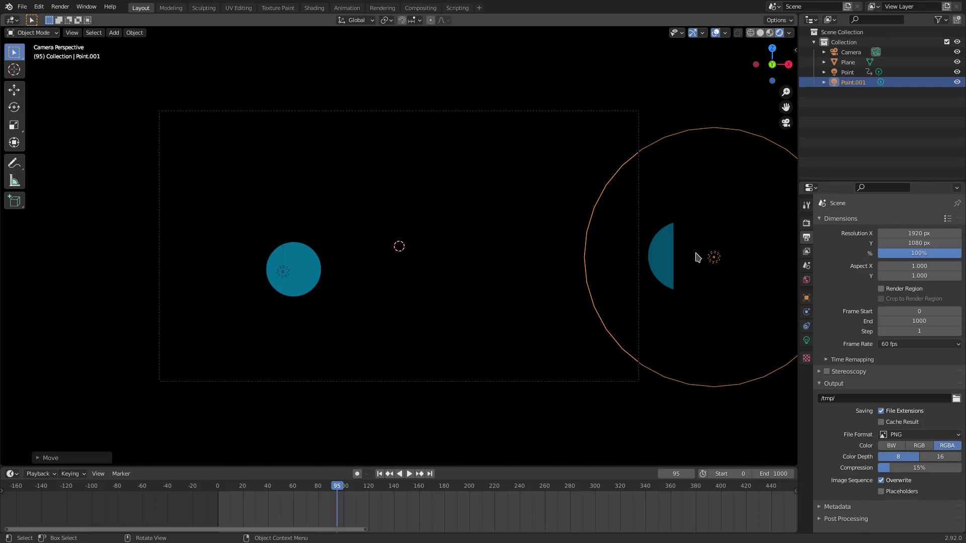
key("i")
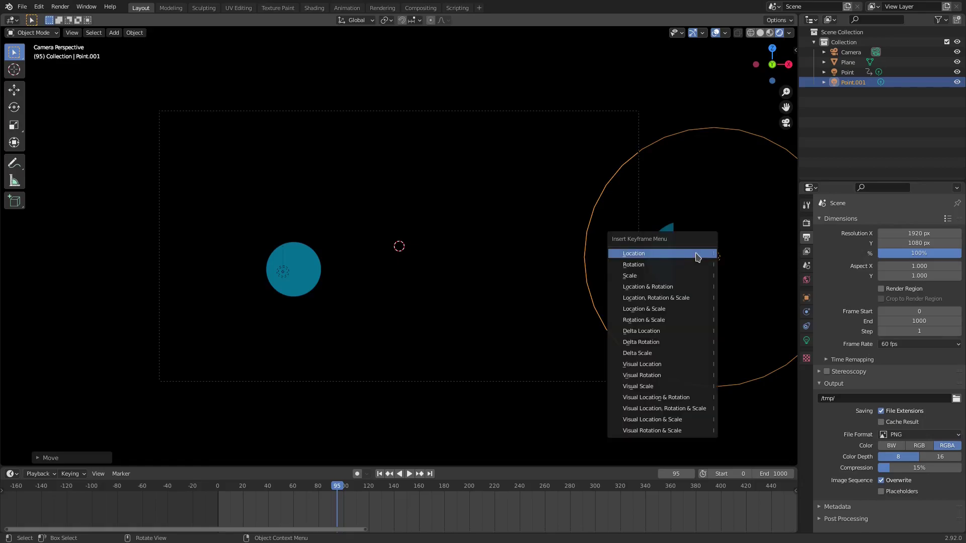
left_click(696, 257)
- At frame 196, move the second light inside the camera frame, slightly right of centre, and insert a Location keyframe
key("space")
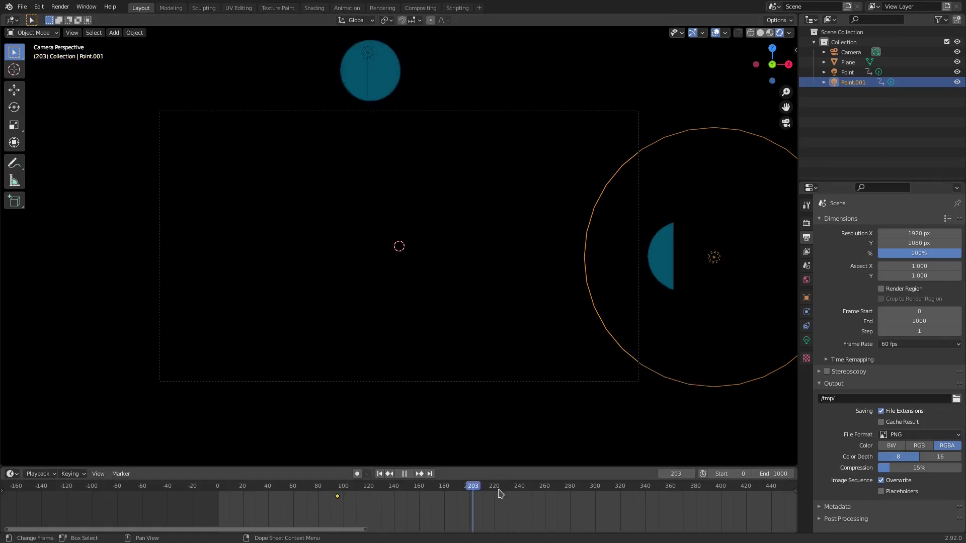
key("space")
key("g")
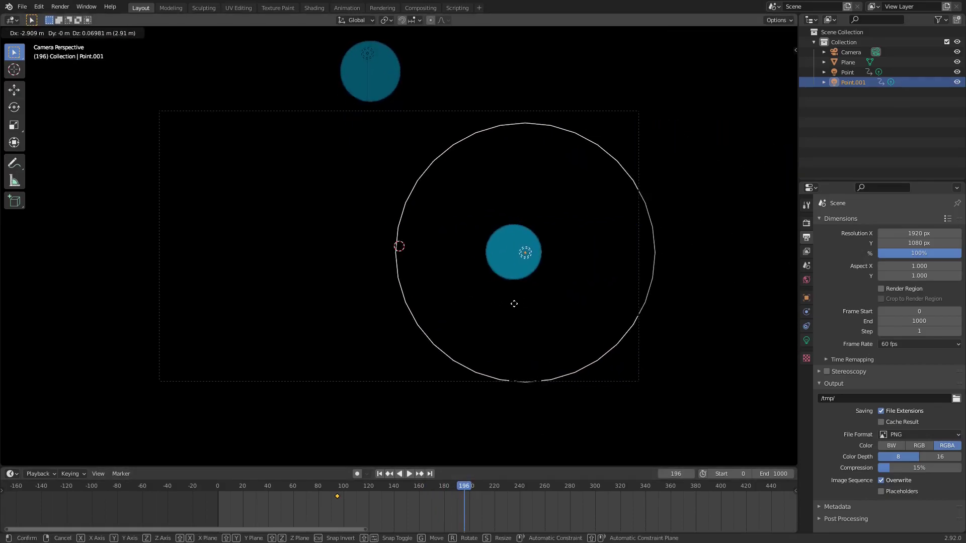
left_click(483, 320)
key("i")
left_click(494, 285)
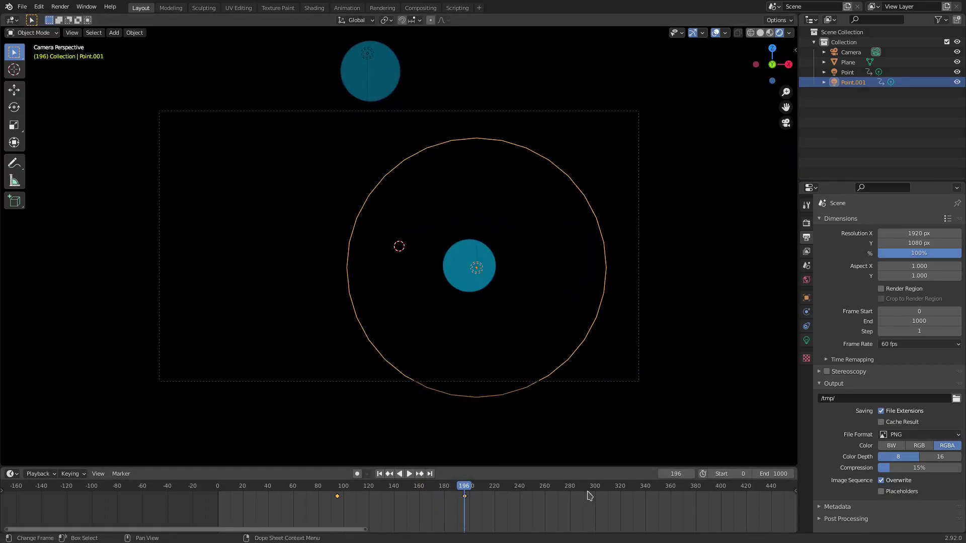
- At frame 289, move the second light below the camera frame's lower edge, left of centre, and insert a Location keyframe
key("space")
key("g")
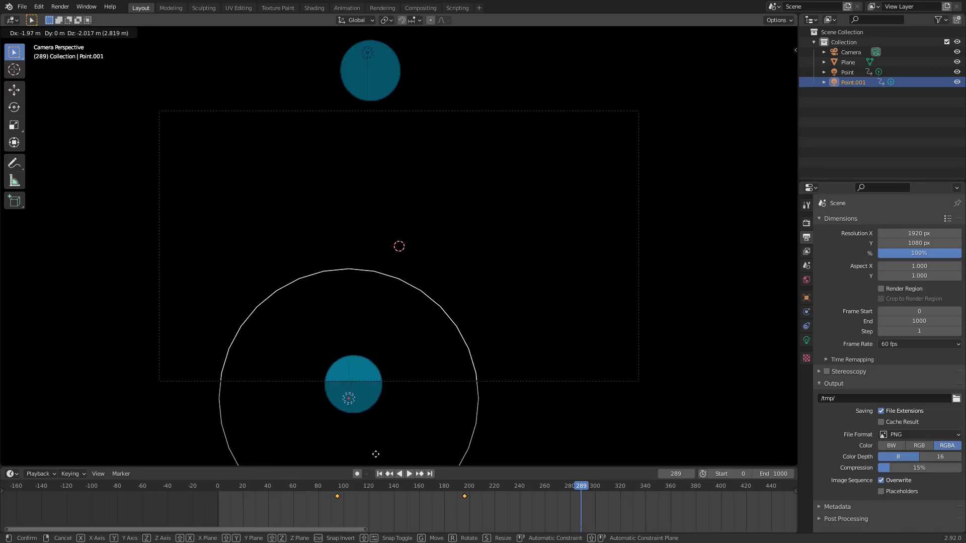
left_click(371, 43)
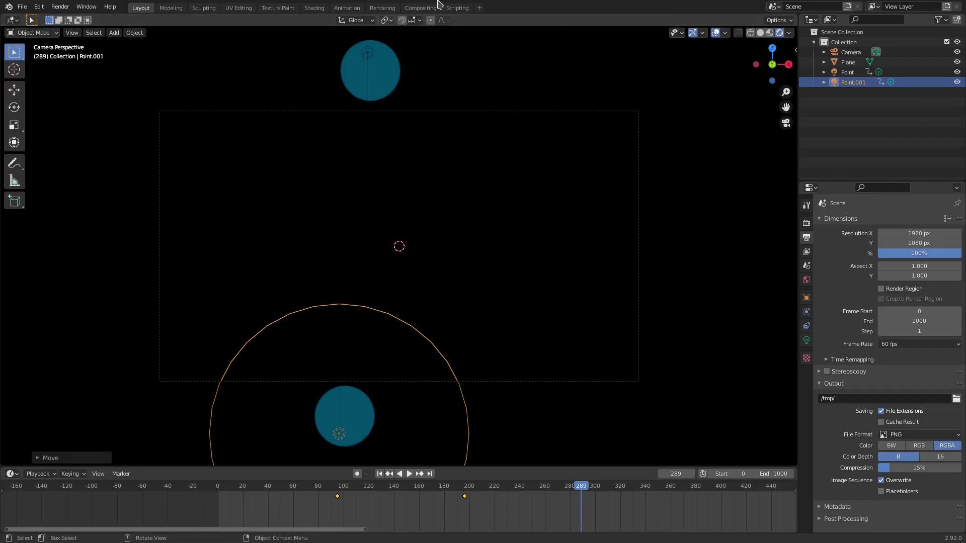
key("i")
left_click(394, 173)
- Play the animation from the start to check the motion of both lights and stop playback
key("shift+Left")
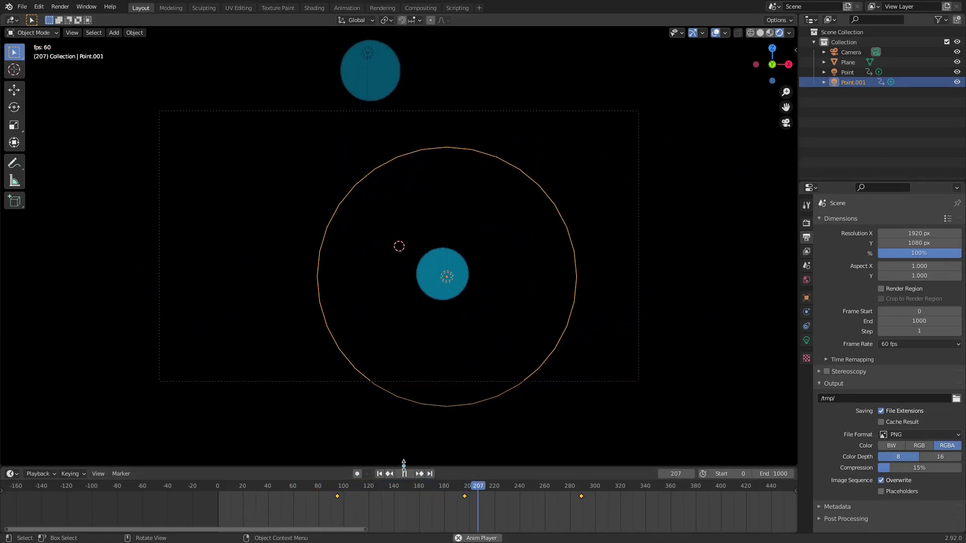
left_click(403, 473)
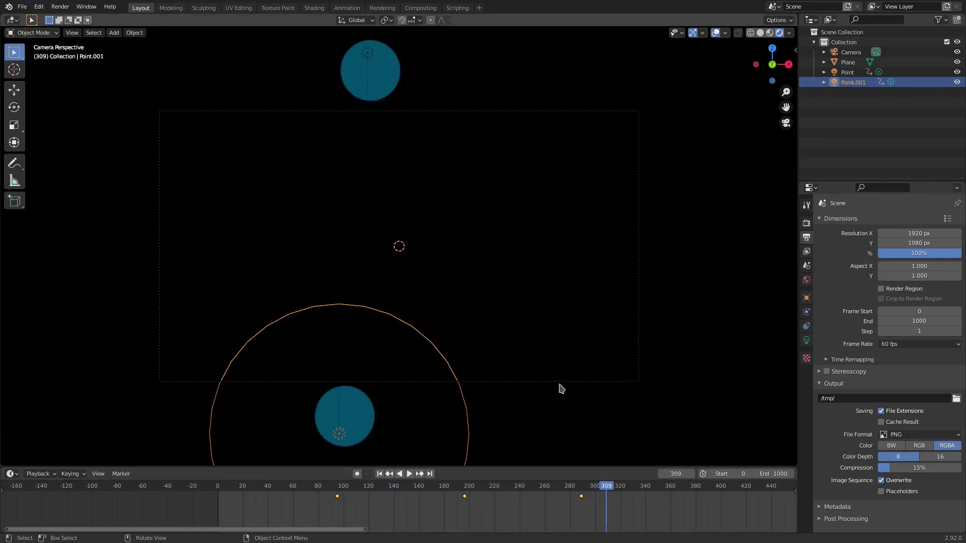
scroll(501, 493, "down", 3)
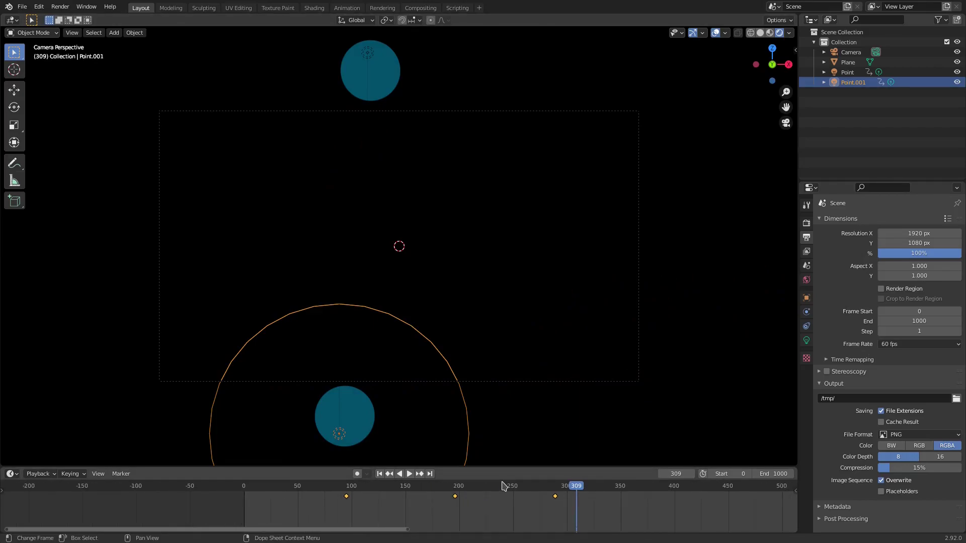
- At frame 67, duplicate the second light in place and delete the new light's copied keyframes
left_click(241, 489)
key("space")
left_click_drag(212, 489, 164, 489)
key("space")
key("shift+d")
key("Escape")
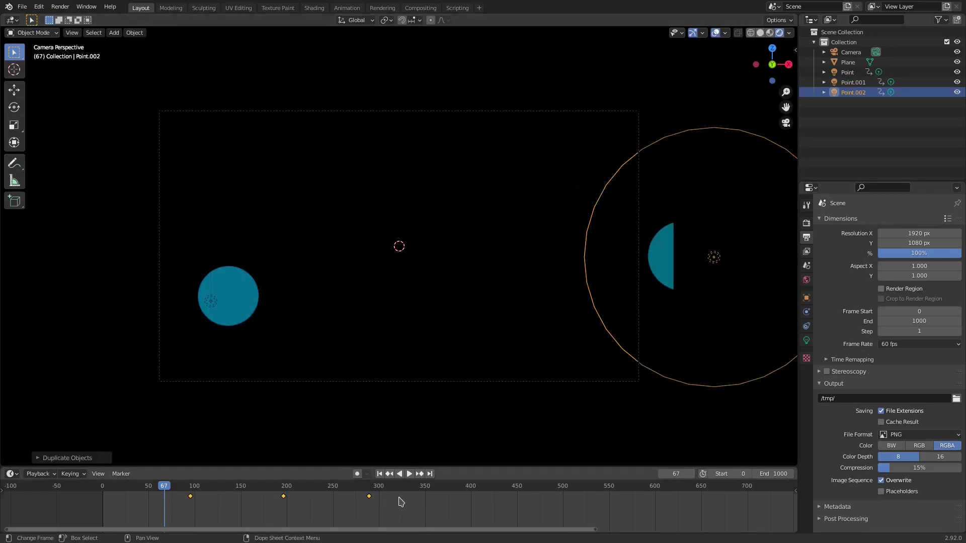
key("shift+Left")
- At frame 91, move the third light above the camera frame's upper edge, right of centre, and insert a Location keyframe
key("space")
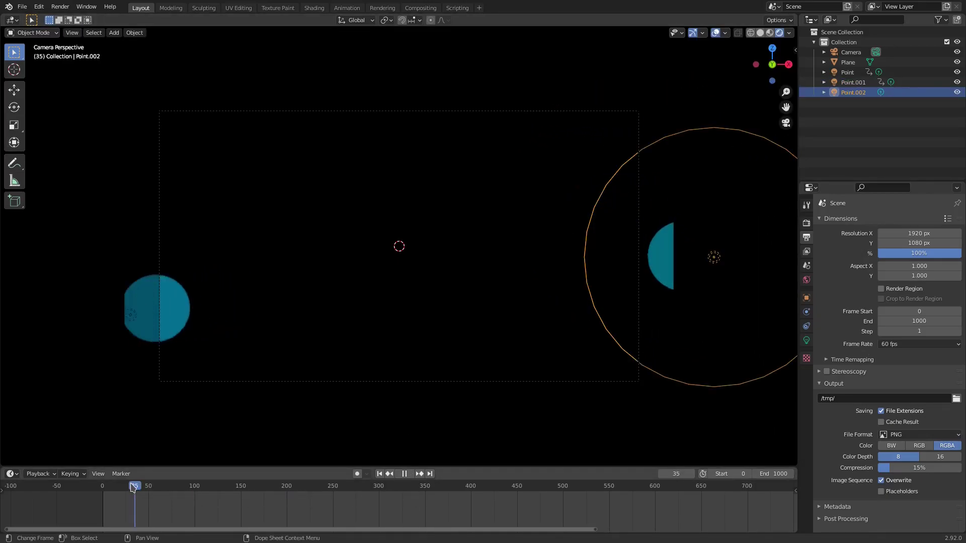
key("space")
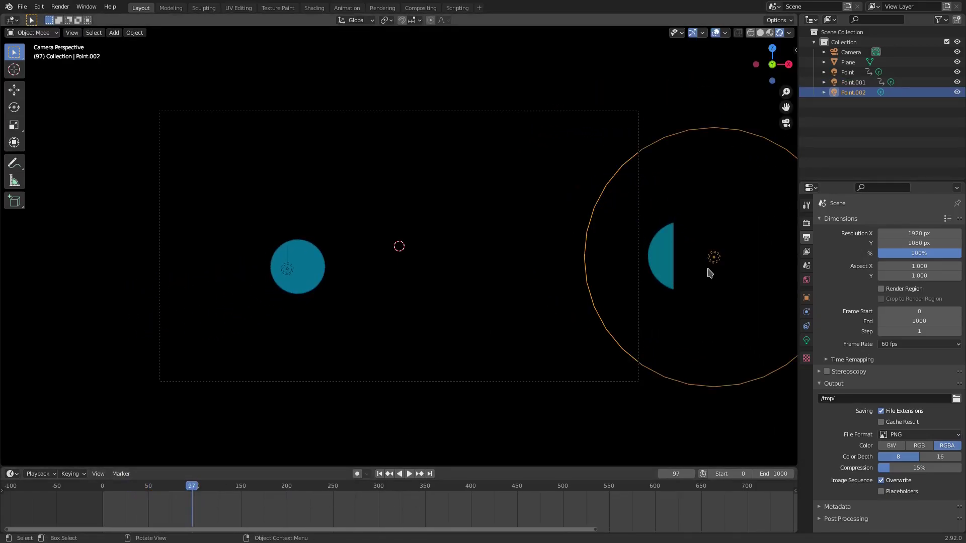
key("ctrl+shift+space")
key("space")
key("space")
key("space")
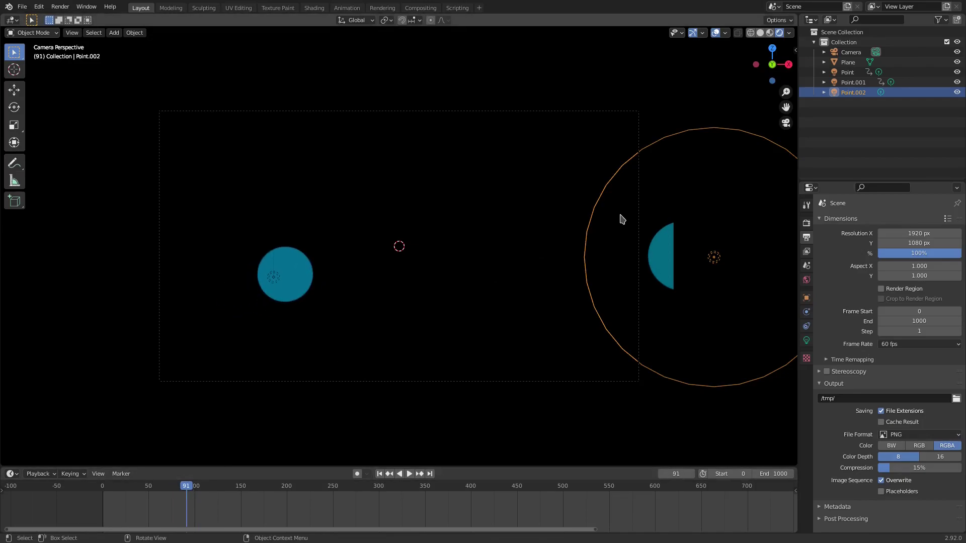
key("i")
key("g")
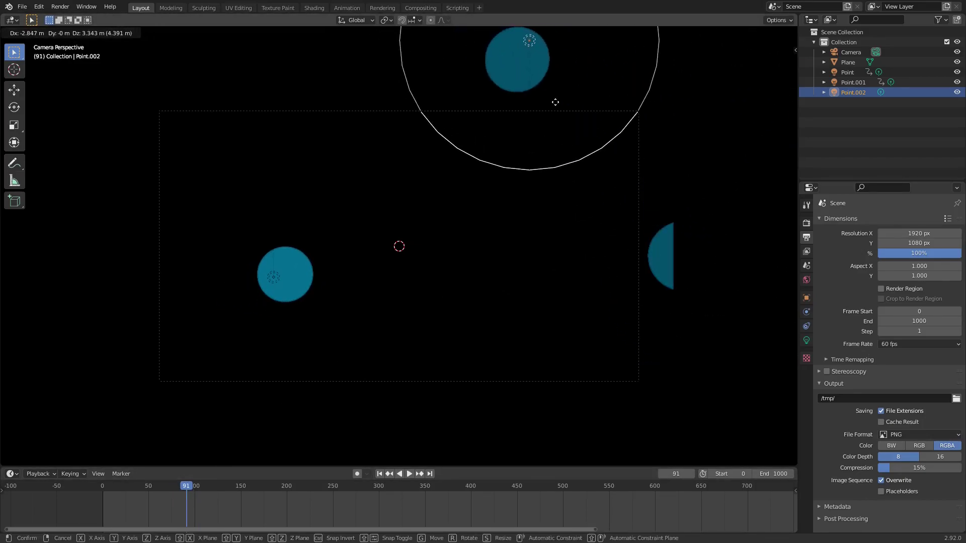
left_click(555, 102)
key("i")
left_click(555, 101)
- Check the lights around frame 157 and shift the third light's keyframe earlier to about frame 66
left_click(279, 489)
key("space")
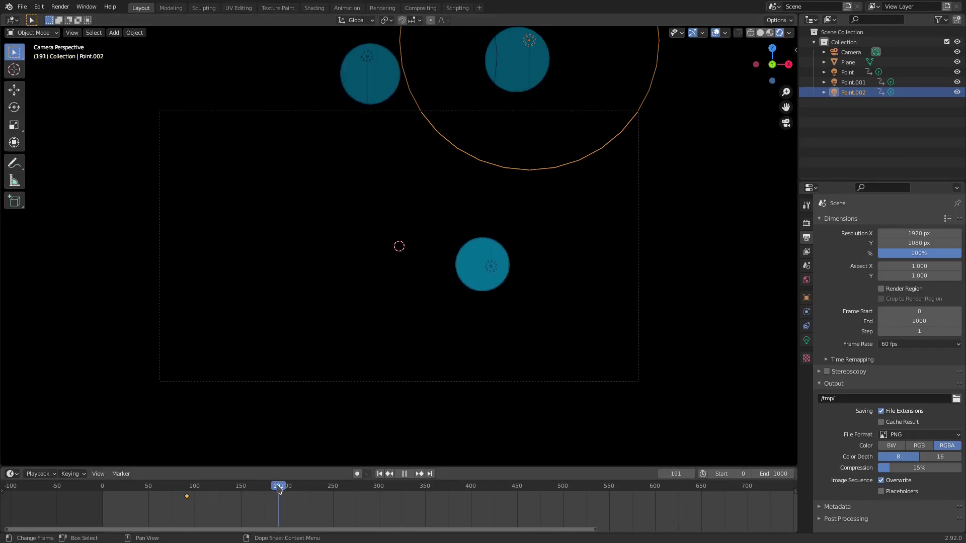
left_click(229, 490)
key("space")
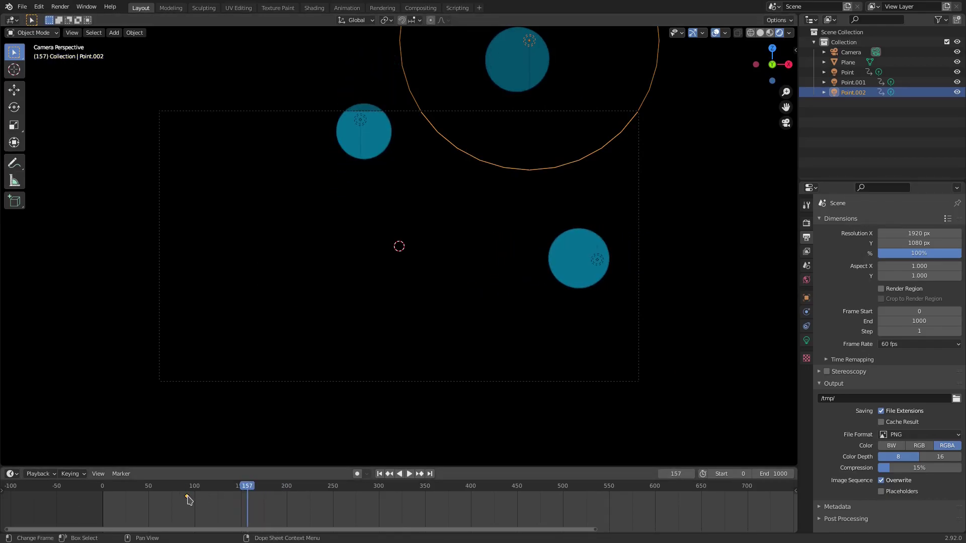
left_click_drag(188, 499, 164, 498)
- At frame 155, move the third light to just below the camera frame's centre and insert a Location keyframe
key("Left")
key("Left")
key("g")
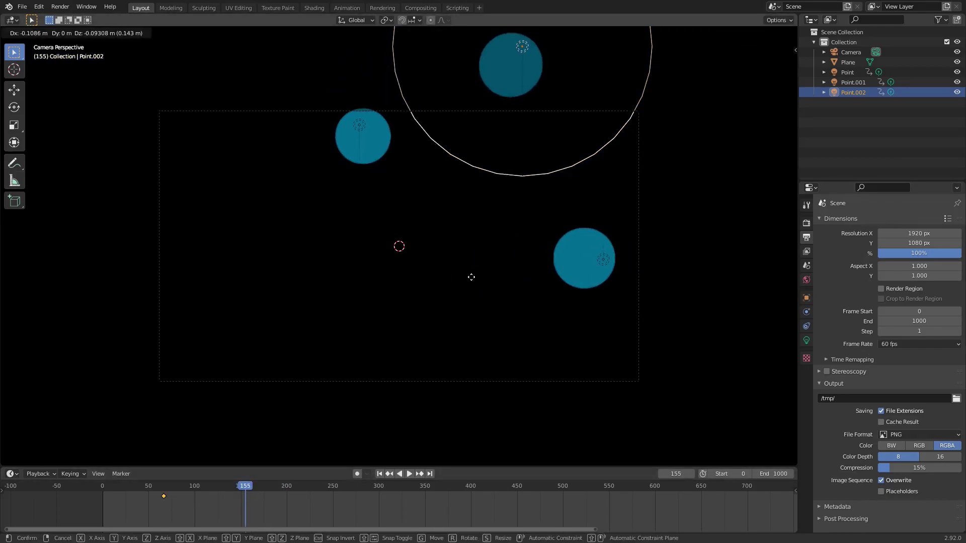
left_click(390, 440)
key("i")
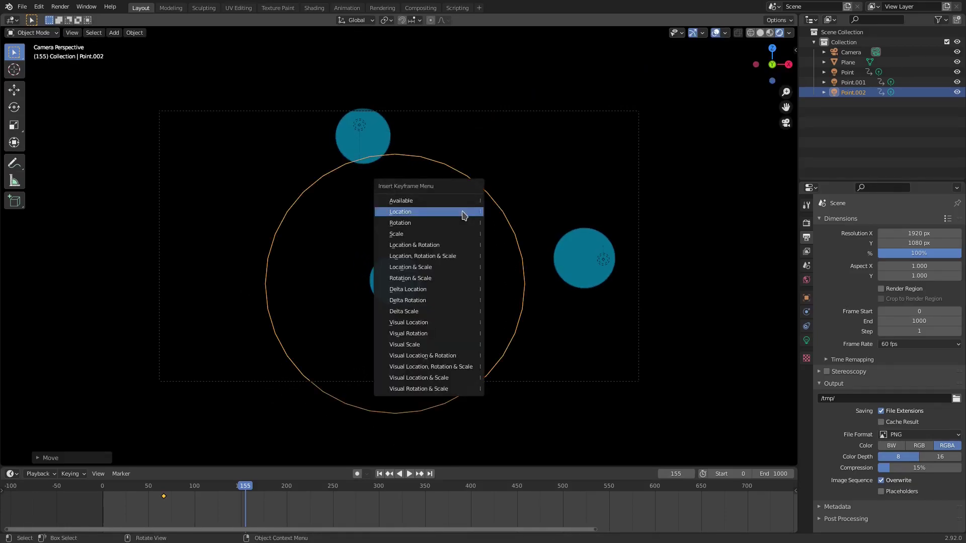
left_click(463, 215)
- At frame 266, move the third light beyond the camera frame's left edge, insert a Location keyframe and return to the start frame
key("space")
key("space")
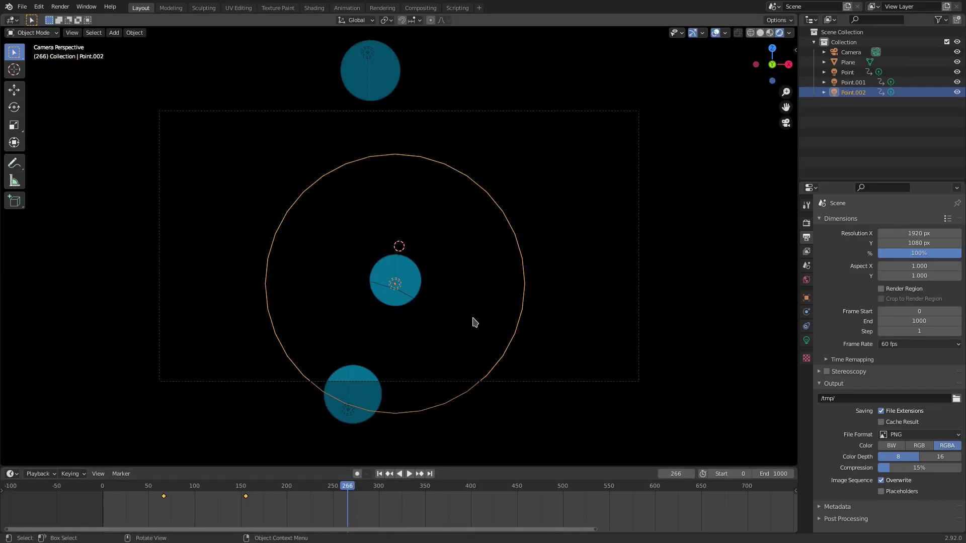
key("g")
left_click(162, 189)
key("i")
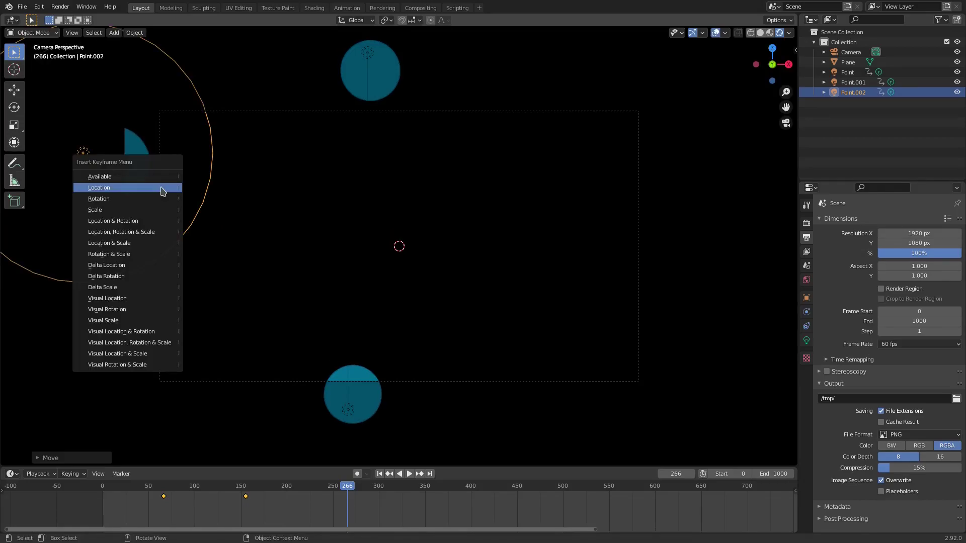
left_click(161, 189)
left_click(380, 473)
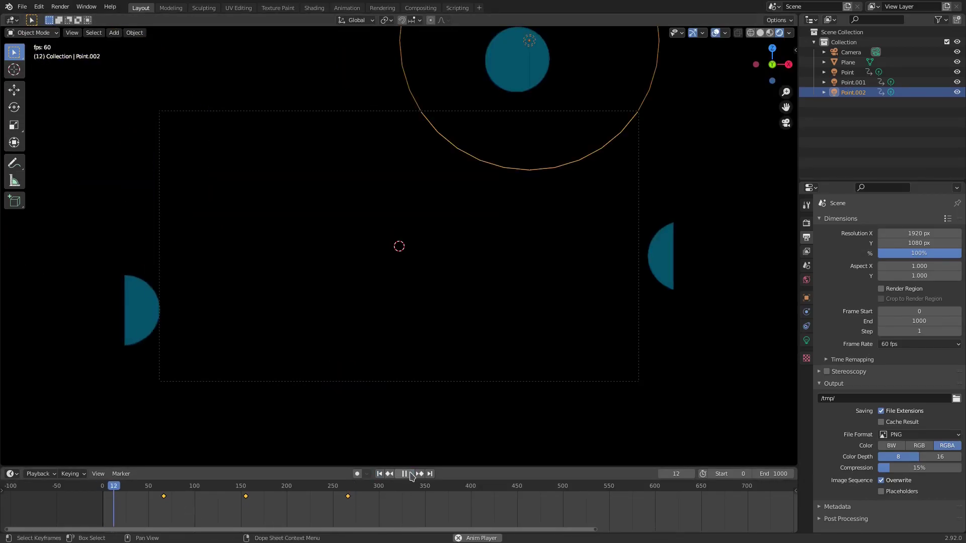
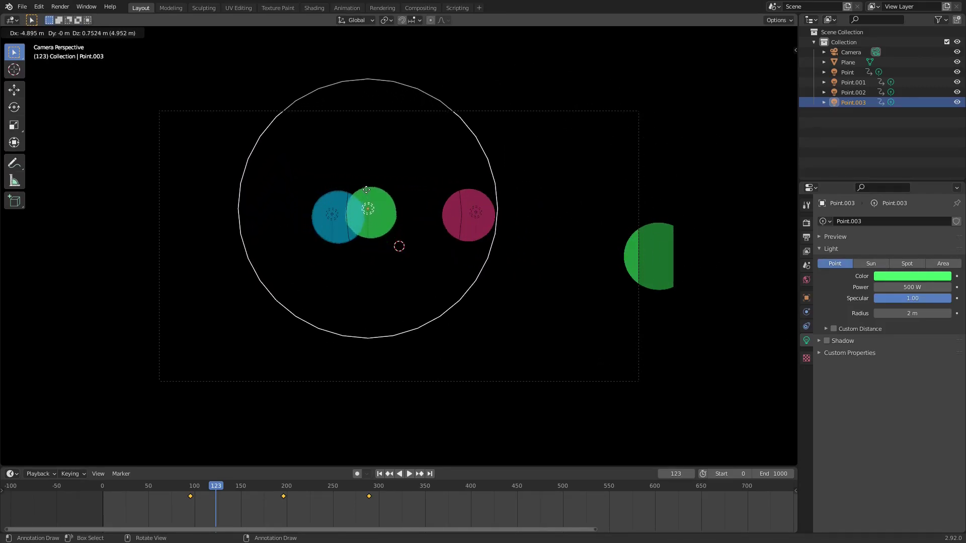
- Delete all the copied keyframes of the duplicated green point light
left_click_drag(414, 509, 179, 500)
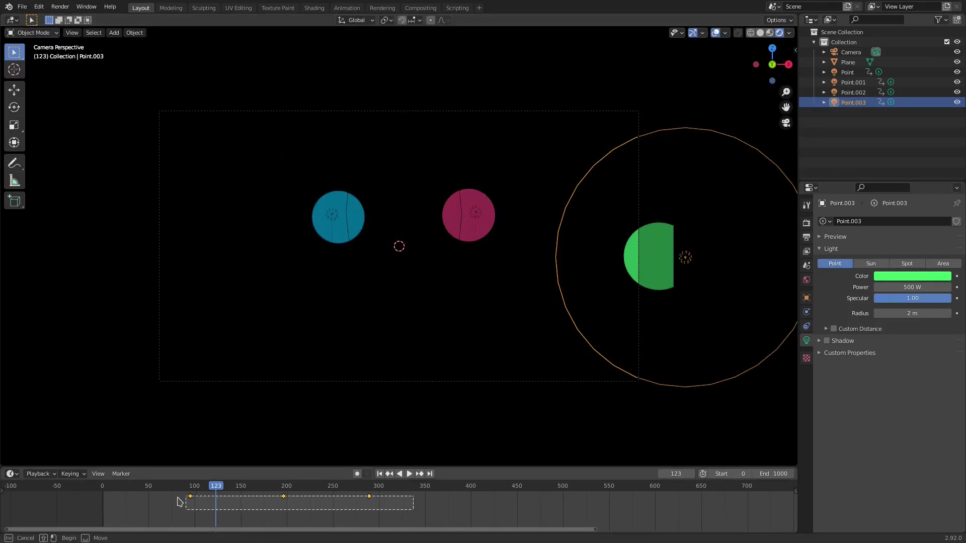
key("Delete")
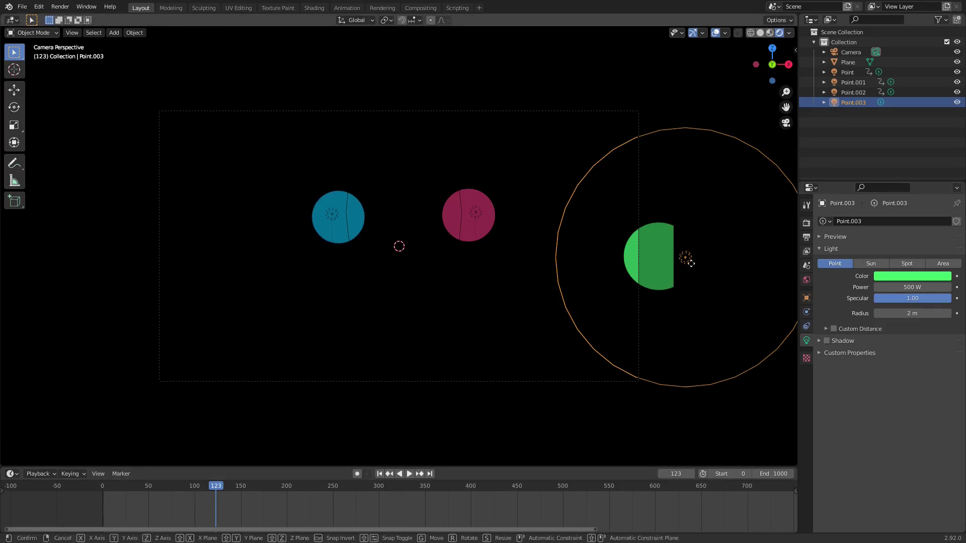
- Go to frame 58 and reposition the duplicated green light just below the camera frame's lower edge, slightly right of centre
left_click(284, 444)
mouse_move(156, 495)
left_mouse_down()
mouse_move(123, 496)
mouse_move(155, 495)
left_mouse_up()
key("i")
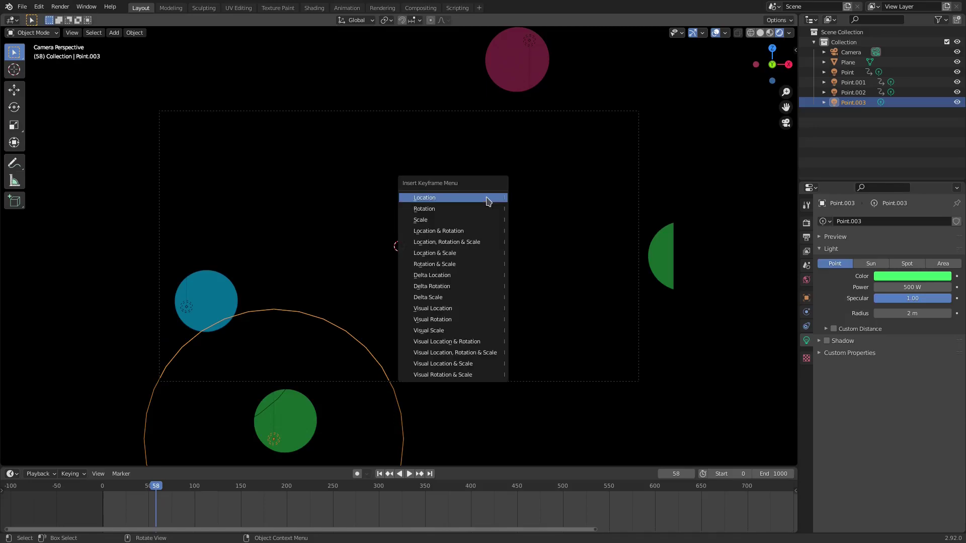
key("g")
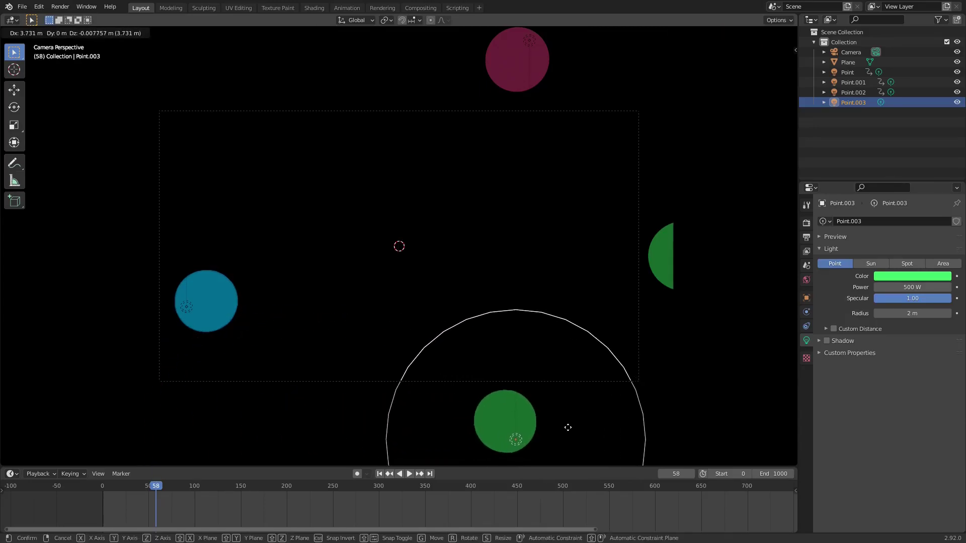
left_click(557, 434)
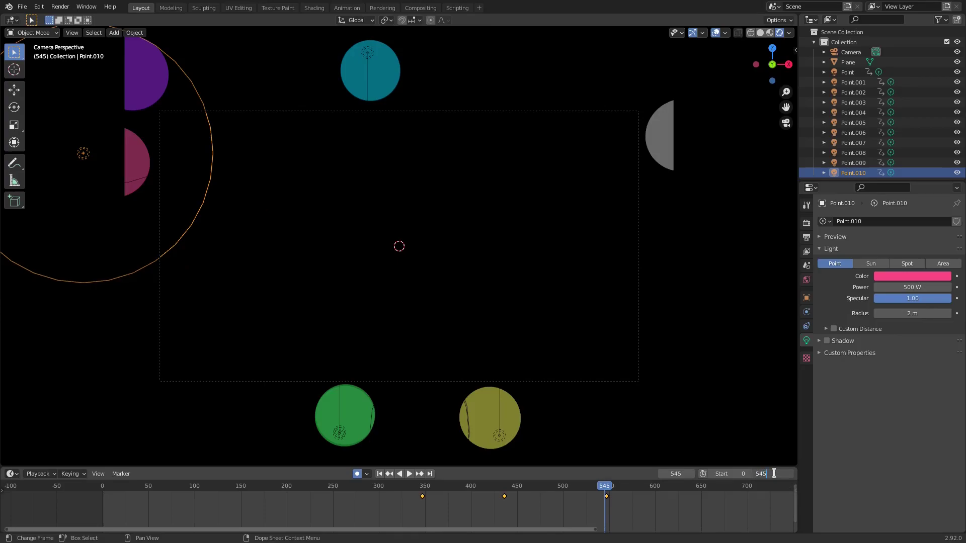
- Set the animation's end frame to 545 and the camera's passepartout opacity to 1.000
key("Return")
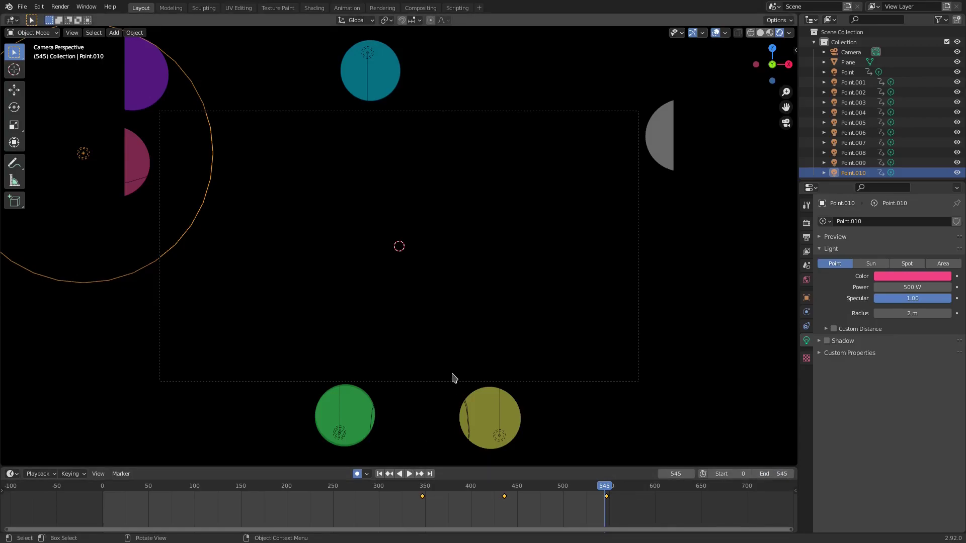
left_click(455, 390)
left_click(850, 53)
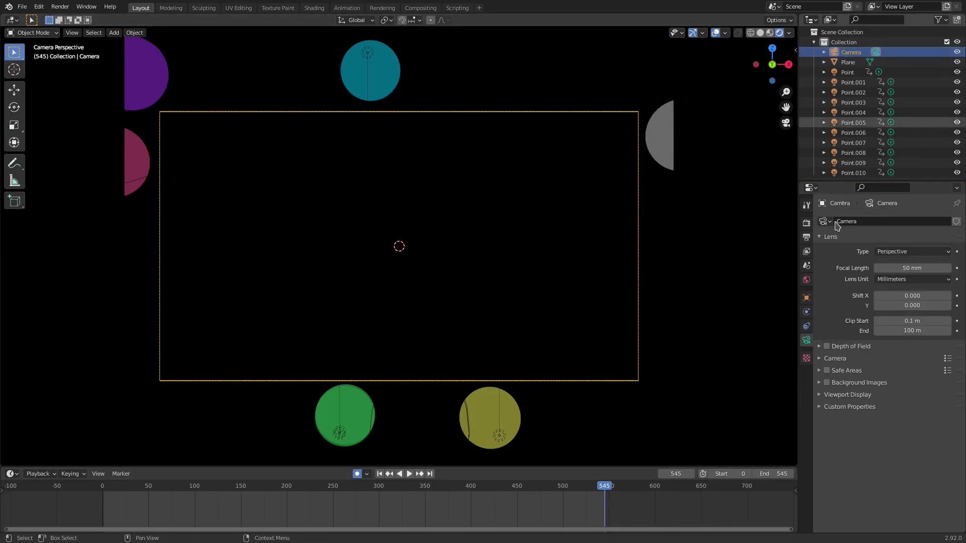
left_click(848, 395)
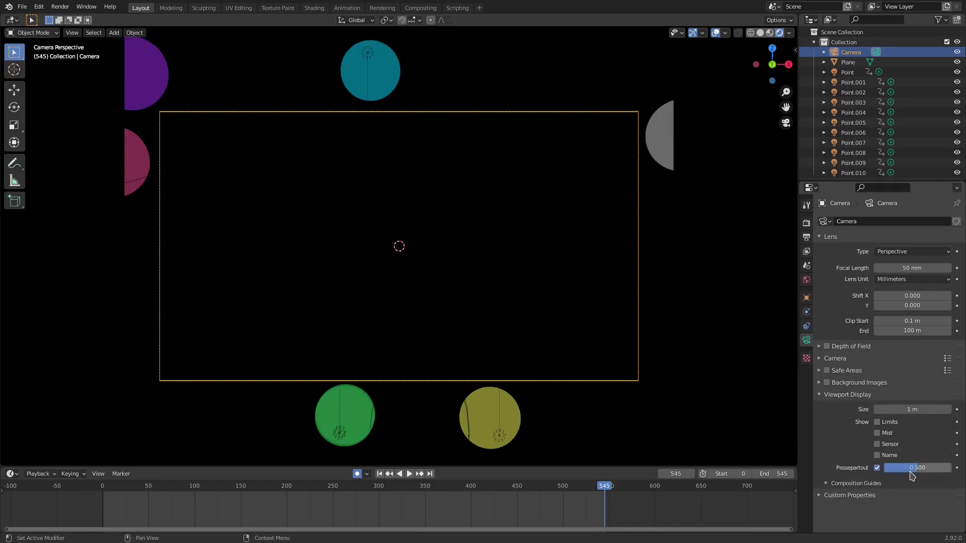
left_click_drag(917, 468, 948, 468)
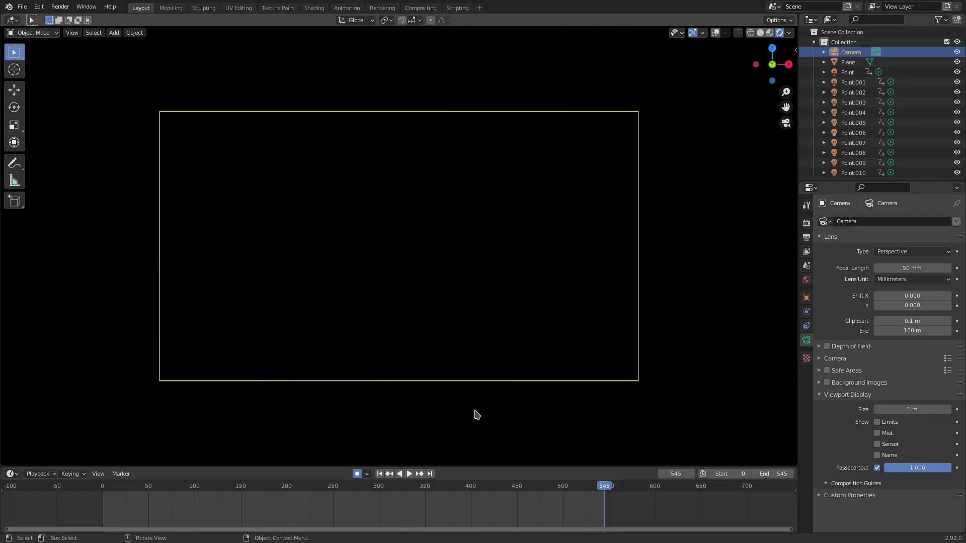
- Play back the animation, stop at frame 349 and reduce the blue light's radius to 0.27 m
left_click(410, 474)
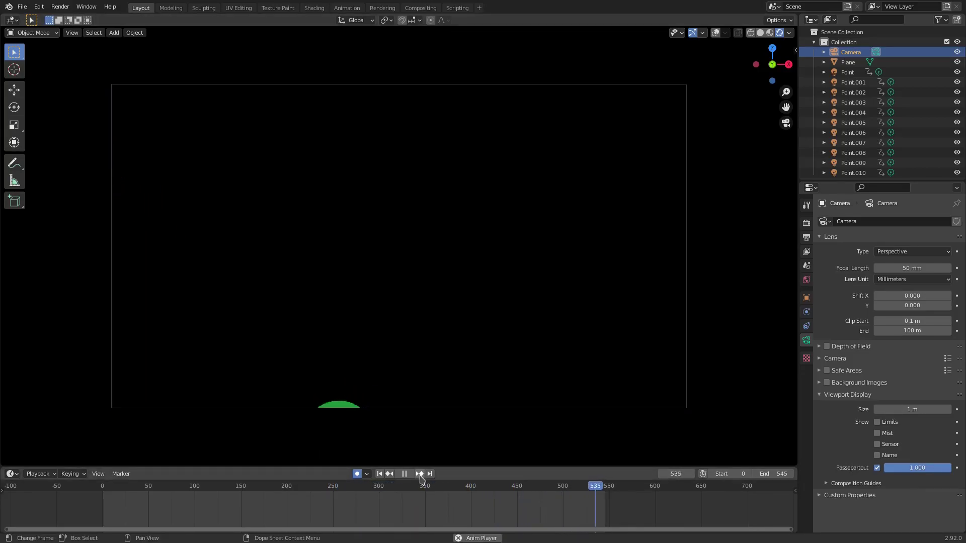
key("Escape")
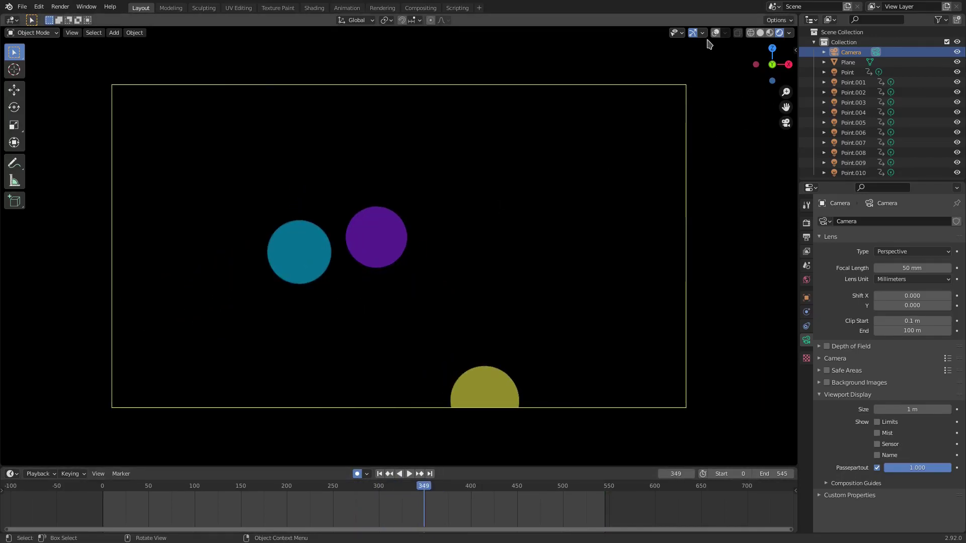
left_click(293, 260)
left_click_drag(879, 319, 855, 318)
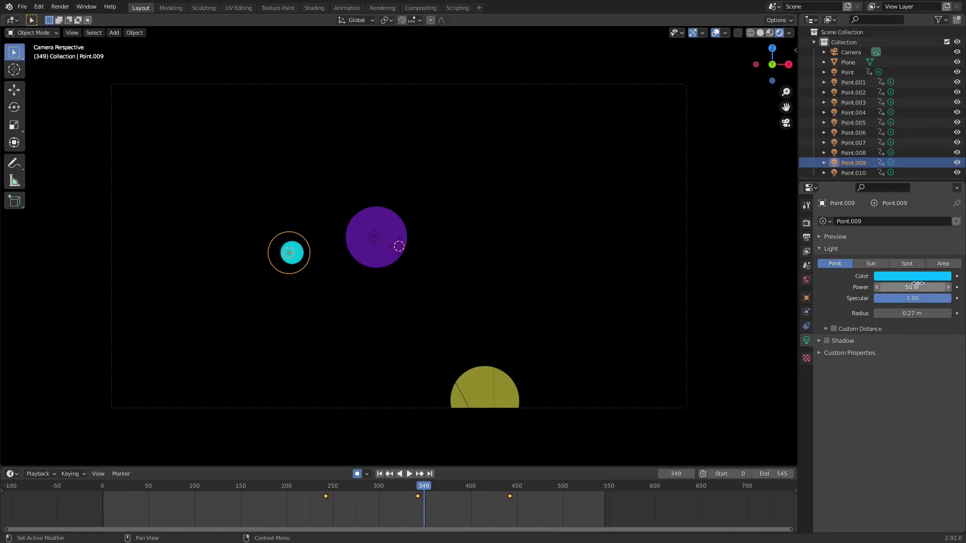
- Review the small blue light's motion by playing and scrubbing to frame 335, and replay the animation from the start frame
key("space")
left_click(336, 487)
left_click_drag(338, 488, 410, 485)
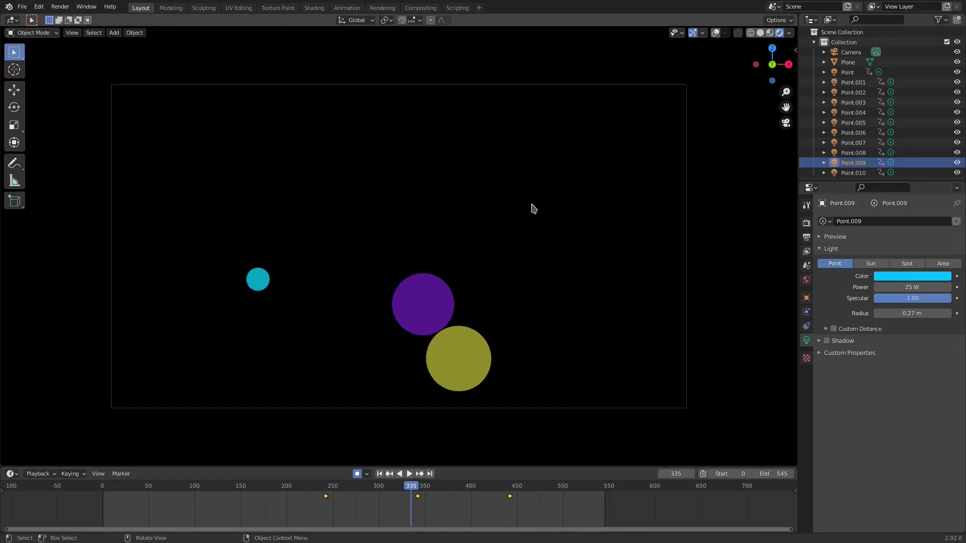
left_click(379, 474)
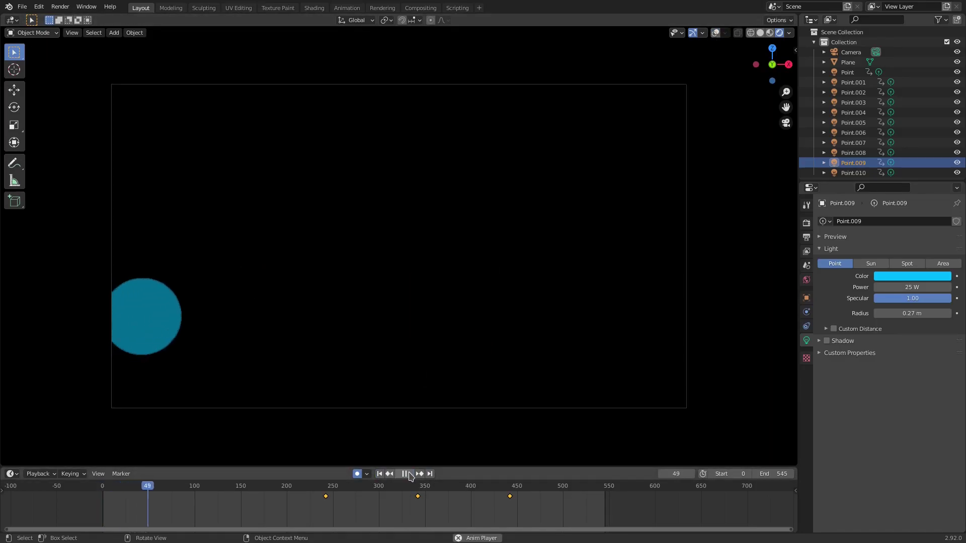